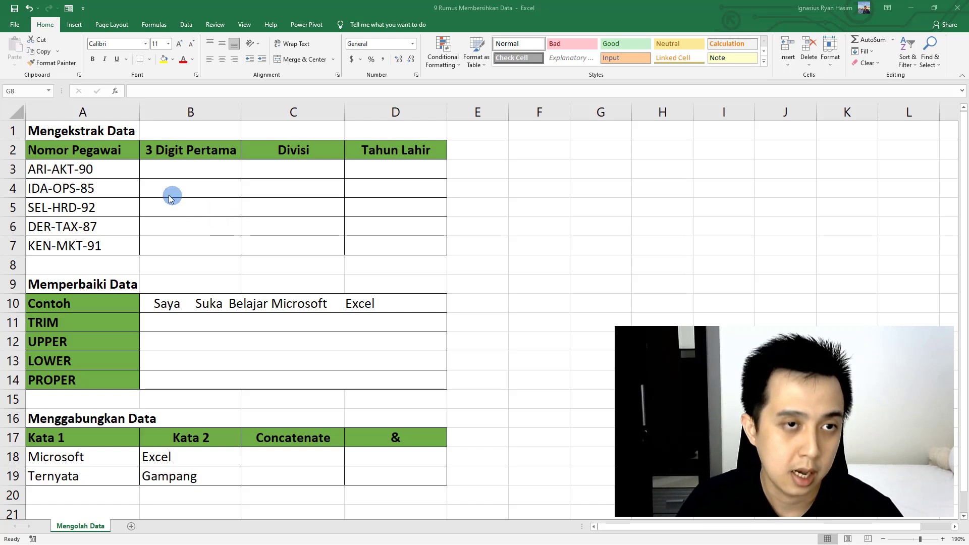
click(64, 170)
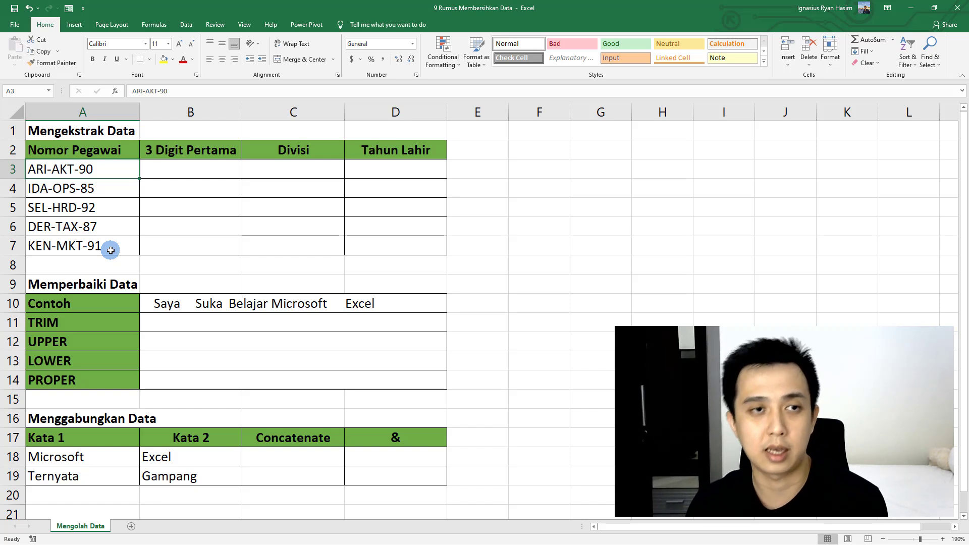
drag(103, 170, 112, 244)
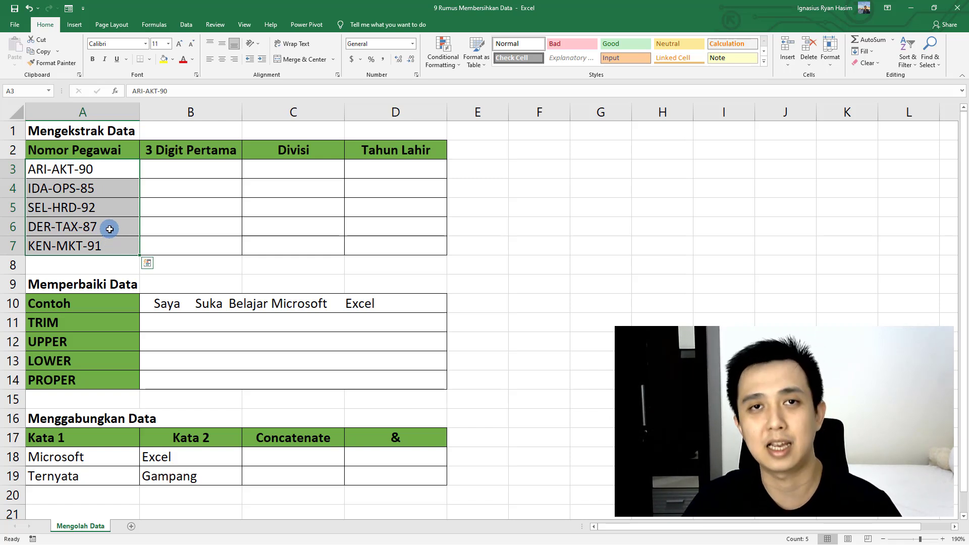
click(201, 184)
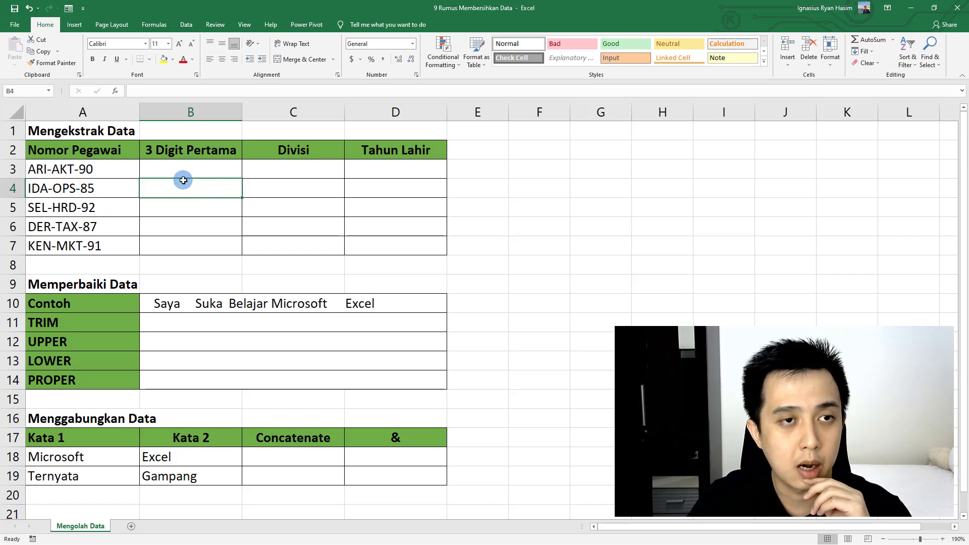
drag(123, 168, 111, 246)
- Extract the first three characters of the employee number in A3 into B3 with =LEFT(A3,3)
click(202, 173)
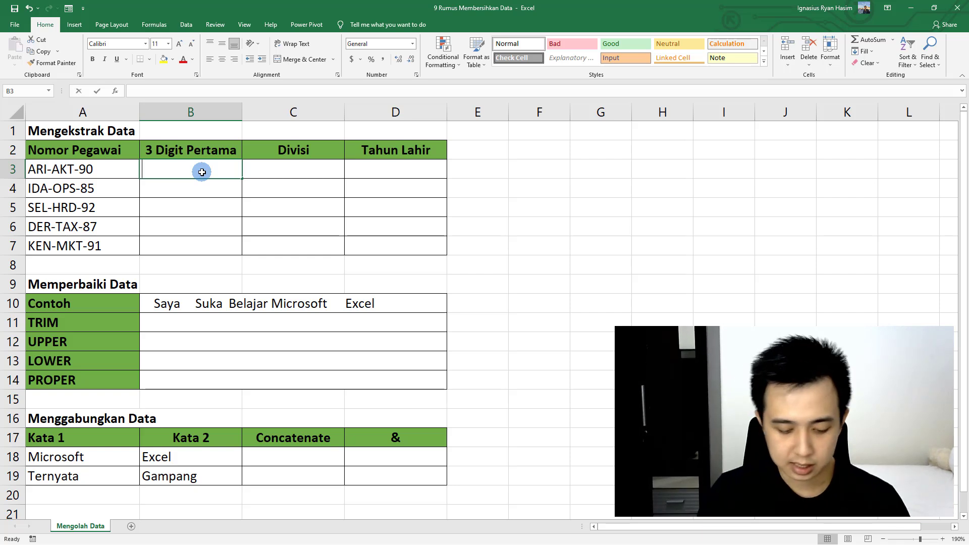
text(=left)
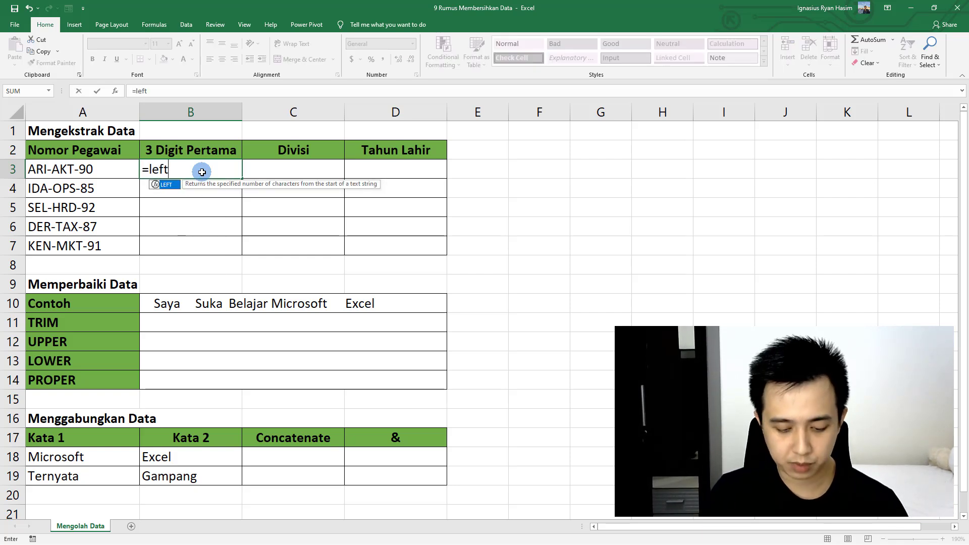
text(()
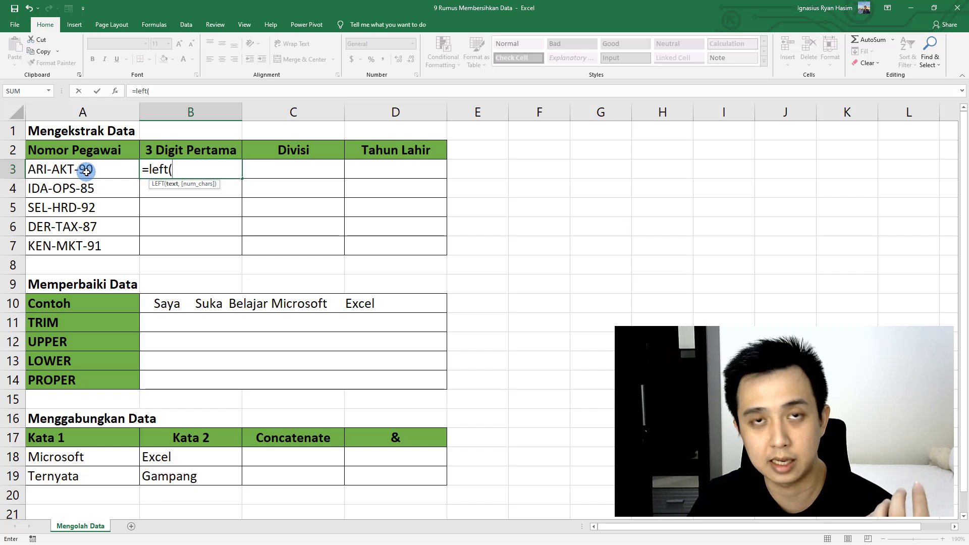
click(87, 171)
text(,)
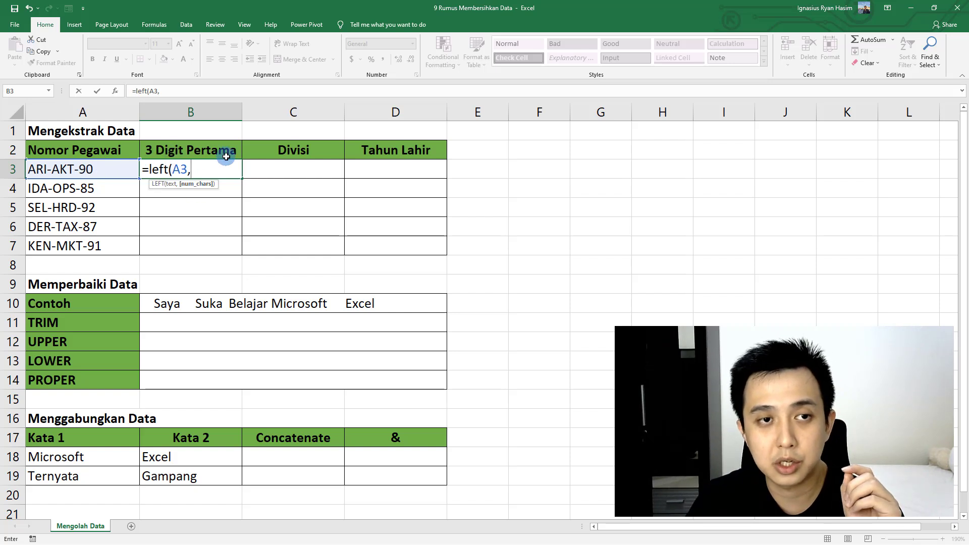
text(3)
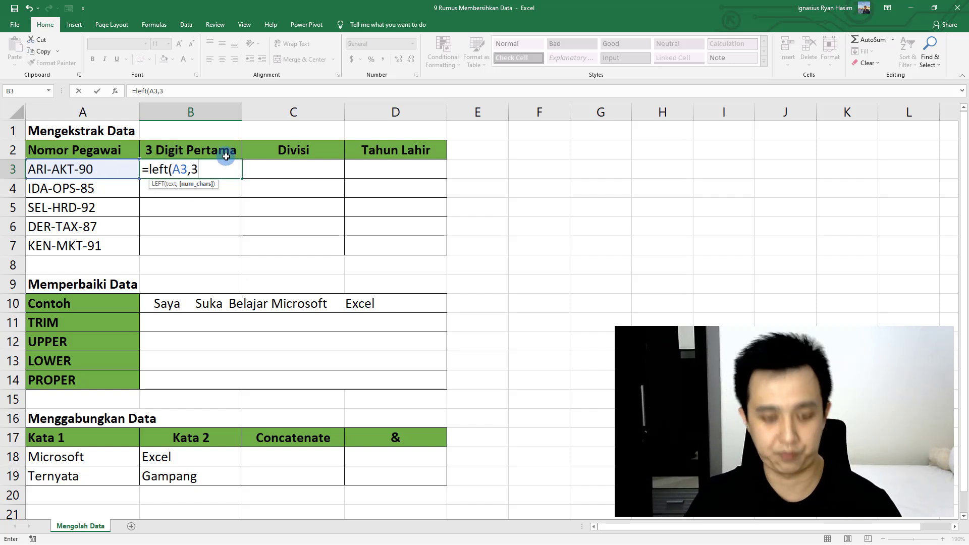
text())
key(Return)
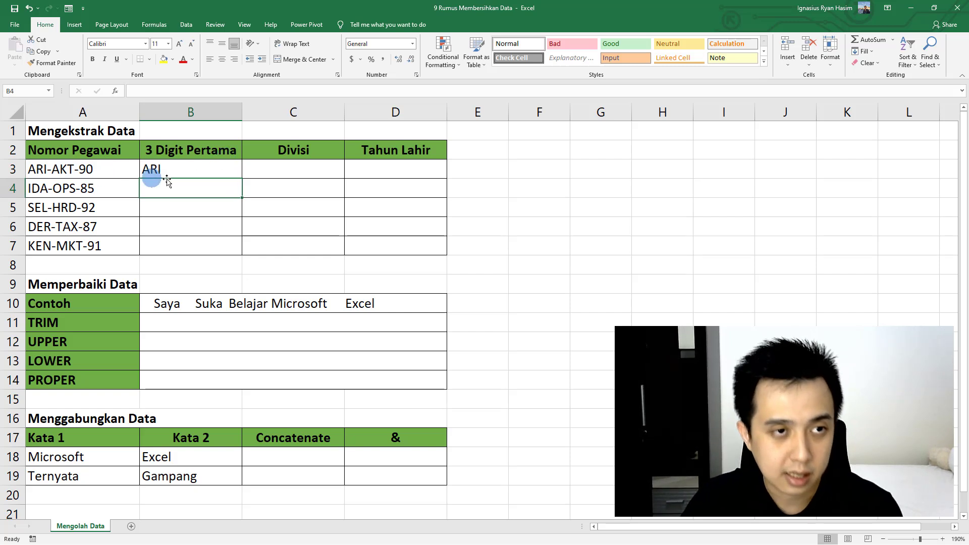
- Try changing the character count of the LEFT formula in B3 to 2
click(190, 168)
double_click(199, 169)
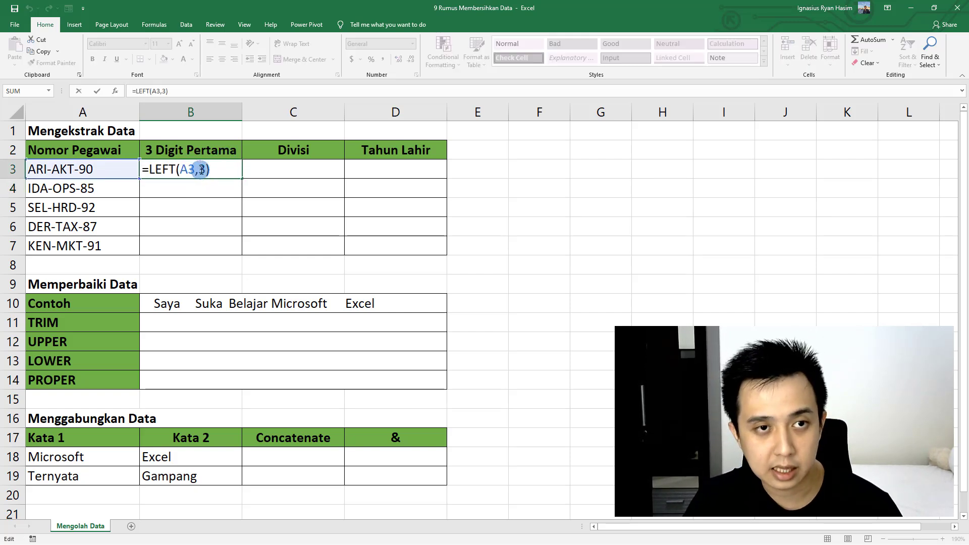
click(204, 170)
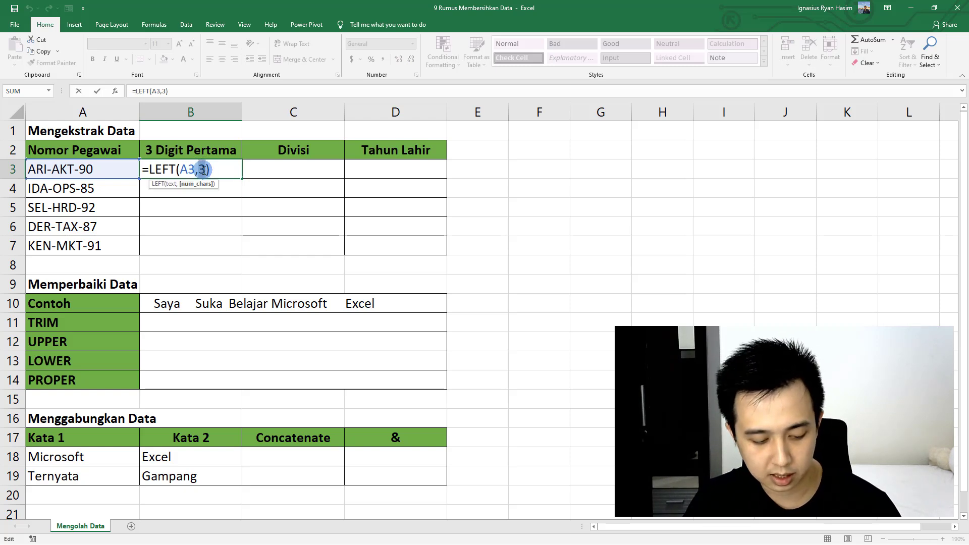
key(BackSpace)
text(2)
key(Return)
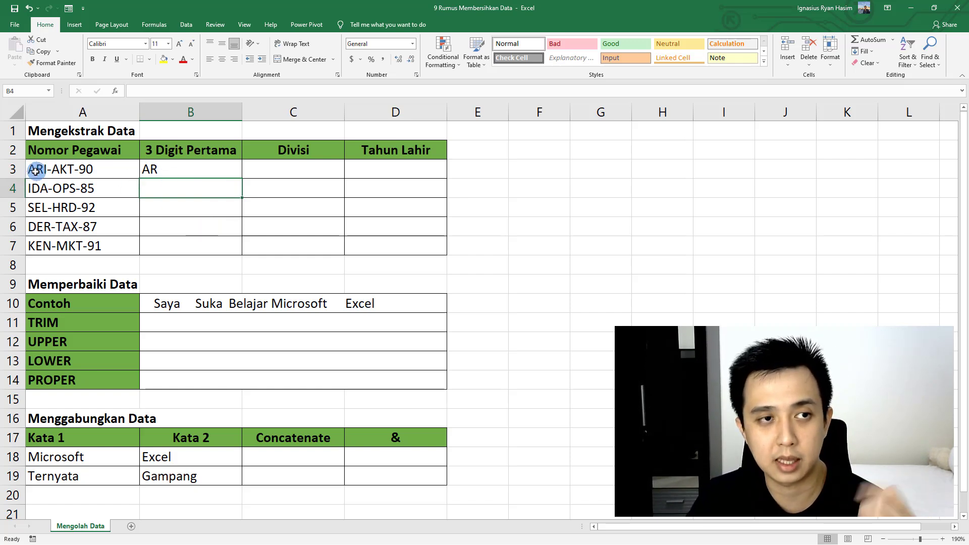
- Fill the LEFT formula from B3 down through B7 for the remaining employee numbers
click(144, 169)
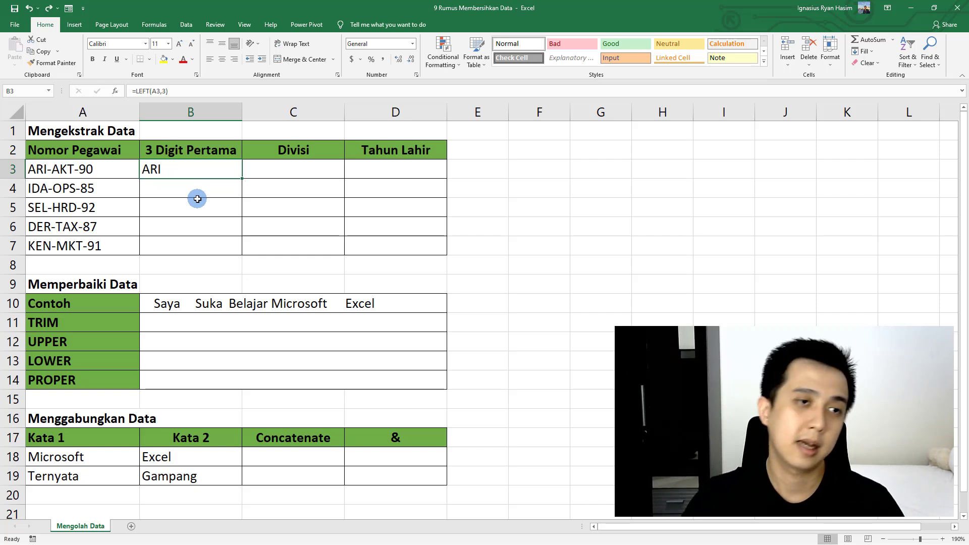
drag(242, 177, 246, 249)
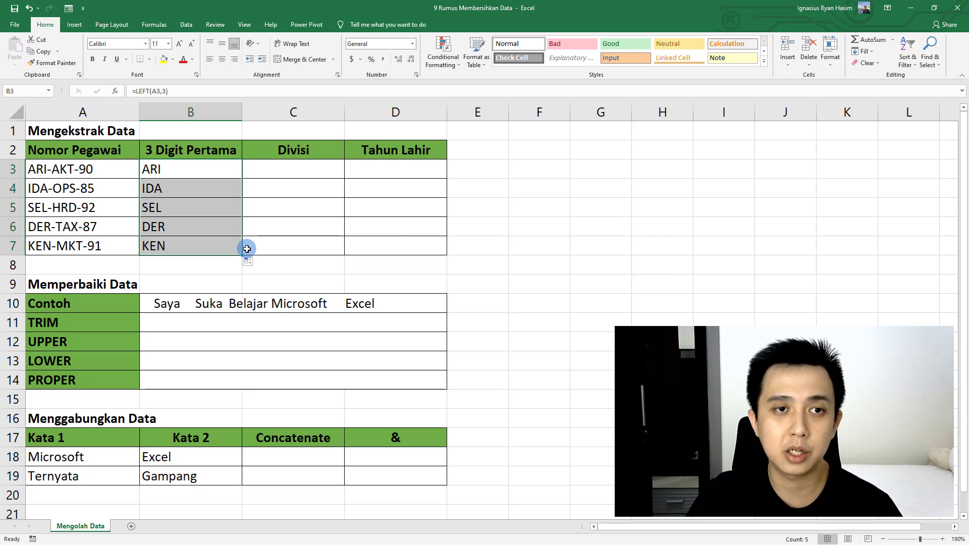
- Extract the division code into C3 with =MID(A3,5,3) and fill the formula down through C7
click(290, 168)
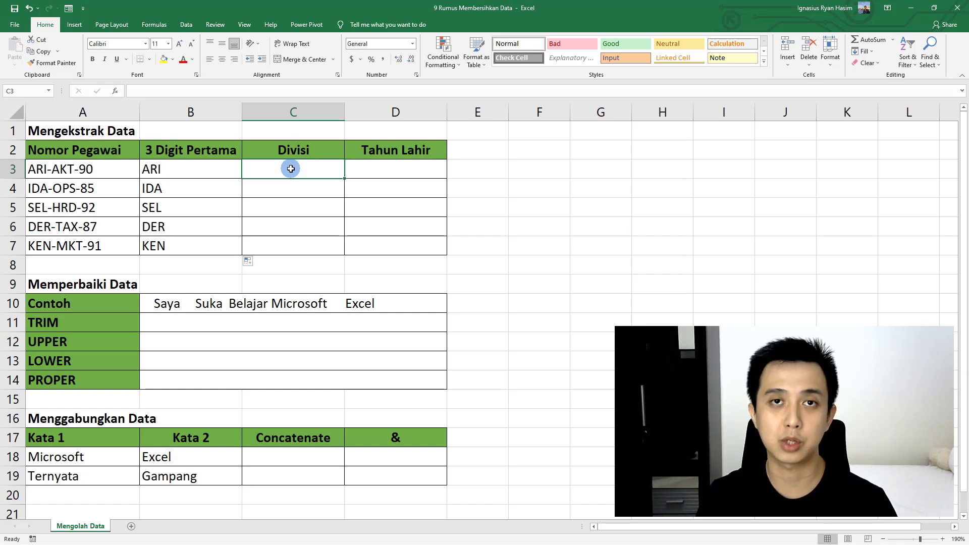
text(=mid()
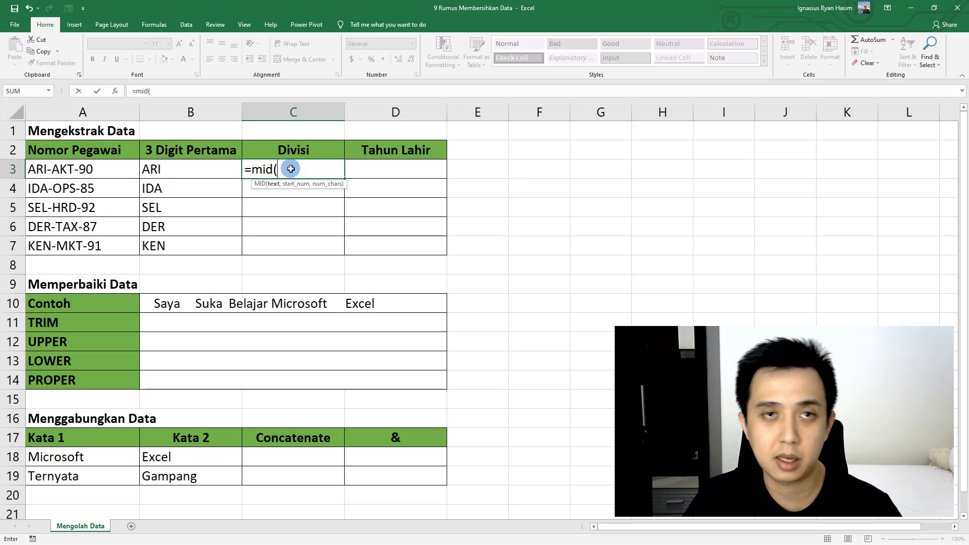
click(76, 170)
text(,5)
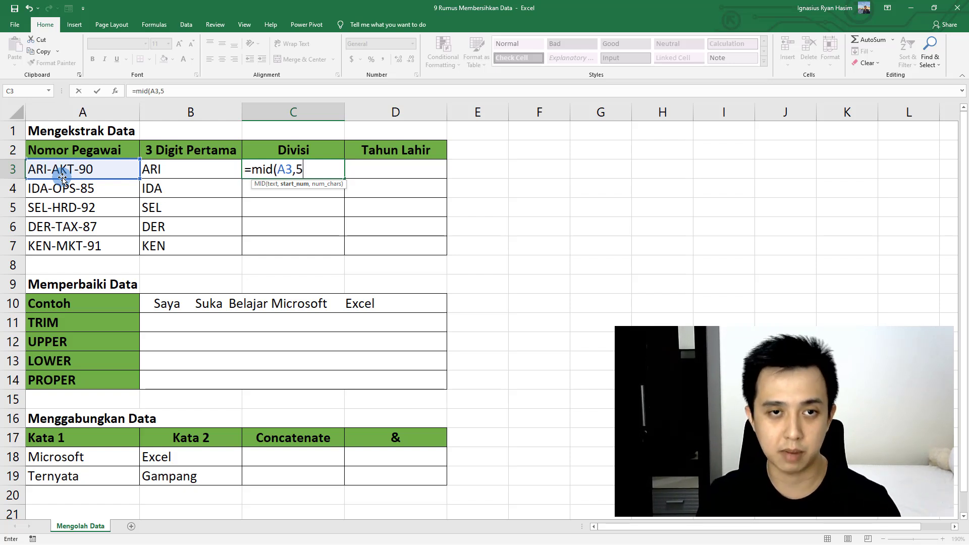
text(,)
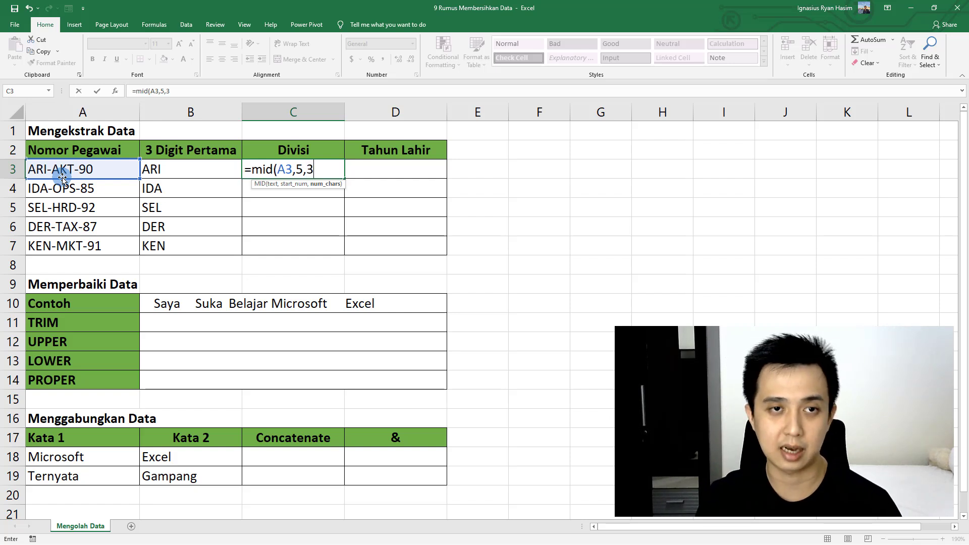
text(3))
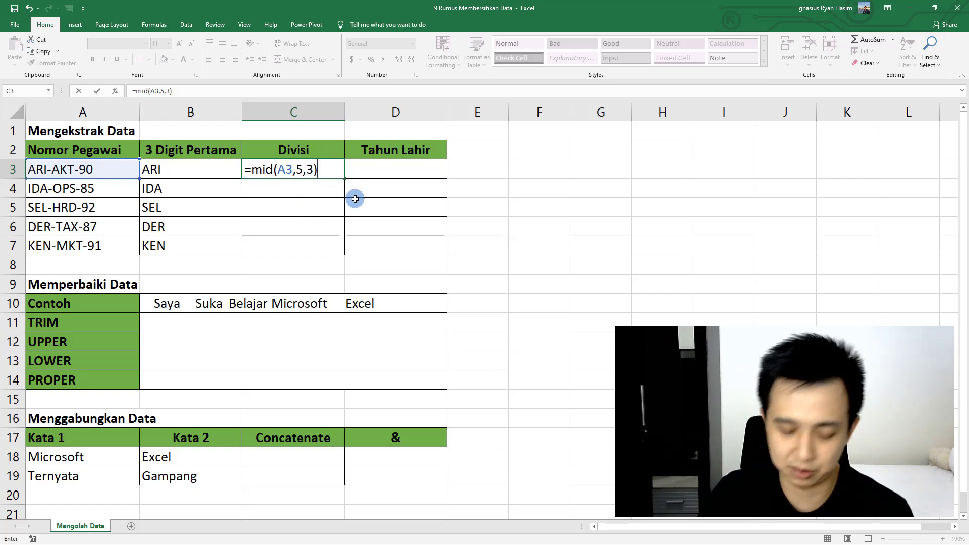
key(Return)
click(309, 168)
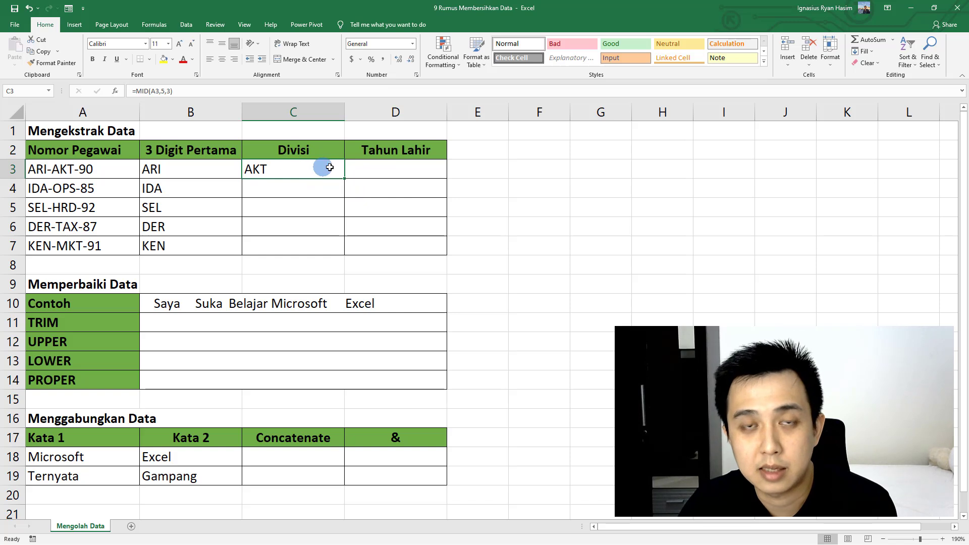
drag(343, 170, 344, 248)
click(303, 185)
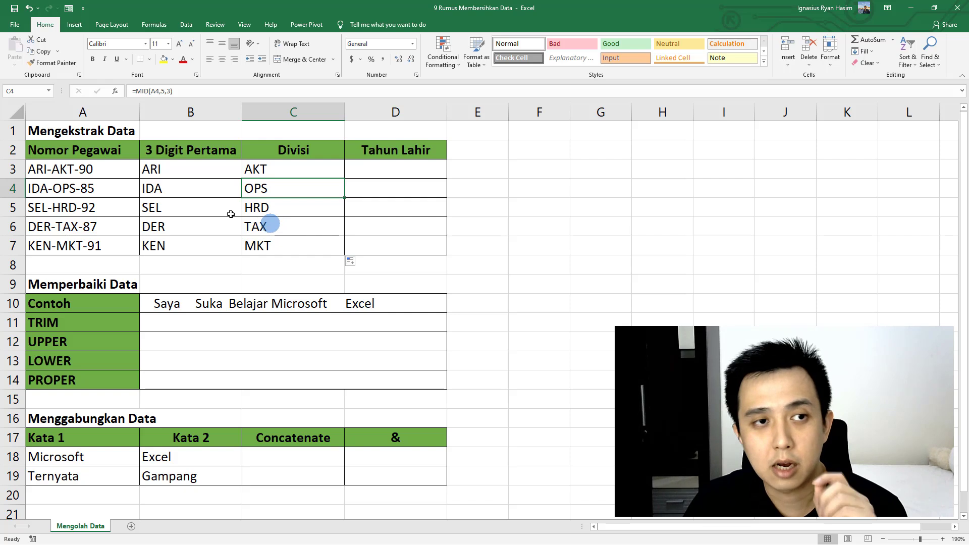
drag(108, 171, 108, 243)
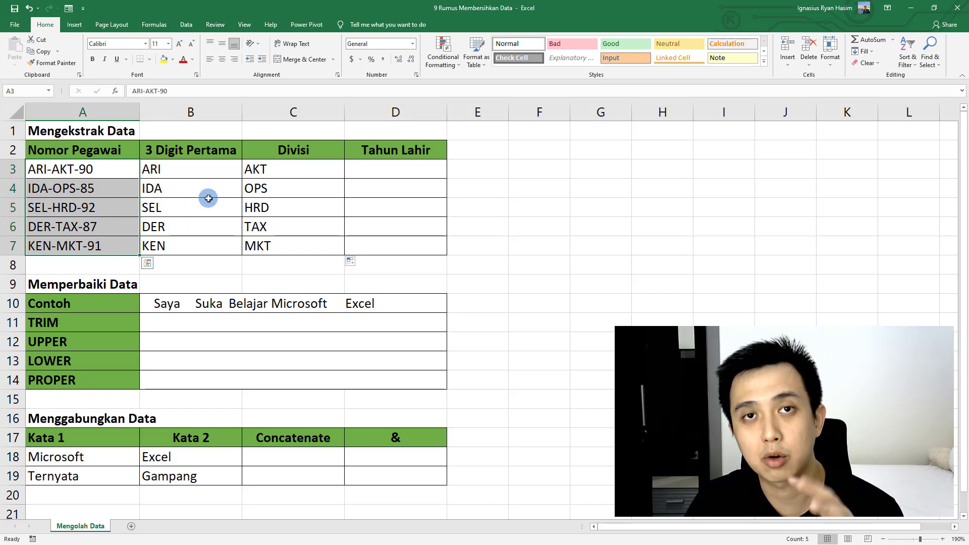
click(264, 191)
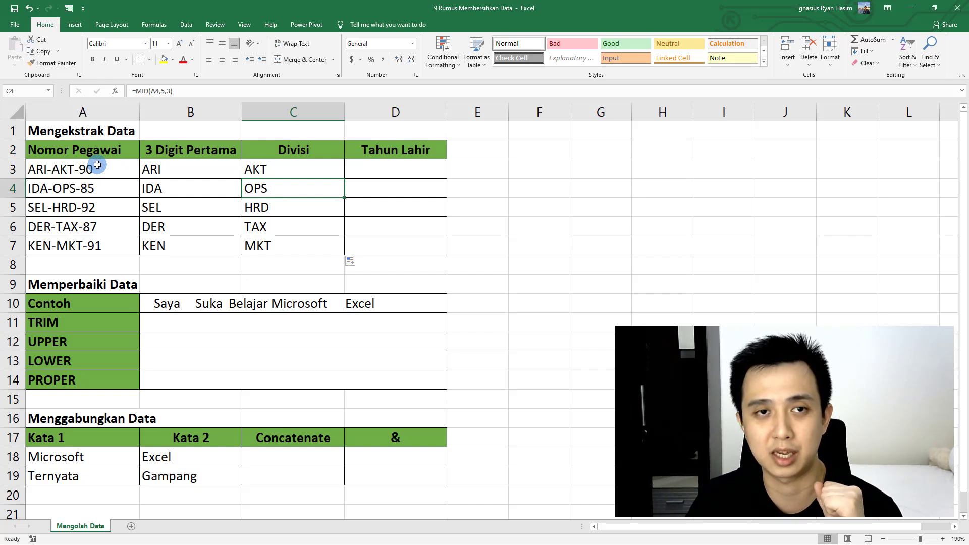
click(280, 206)
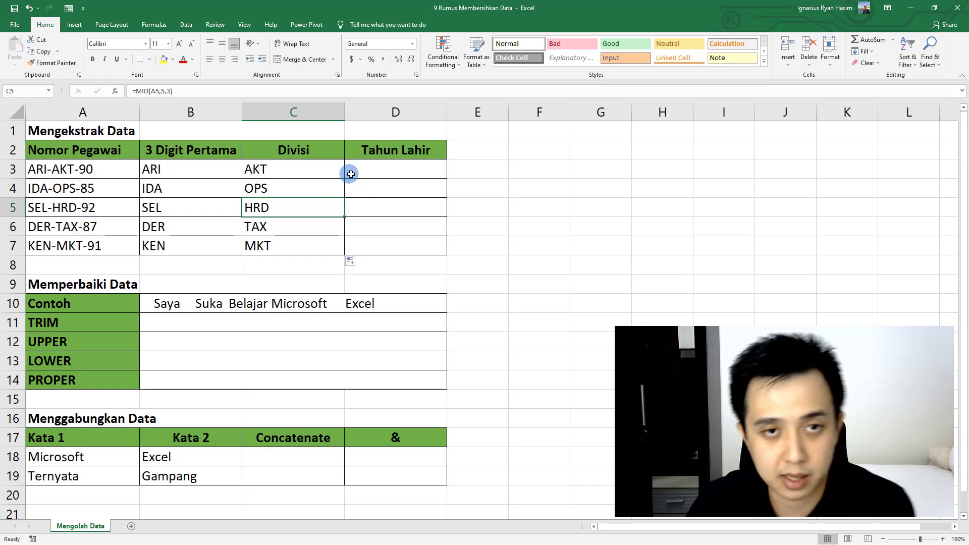
- Extract the two-digit birth year into D3 with =RIGHT(A3,2) and fill the formula down through D7
click(370, 172)
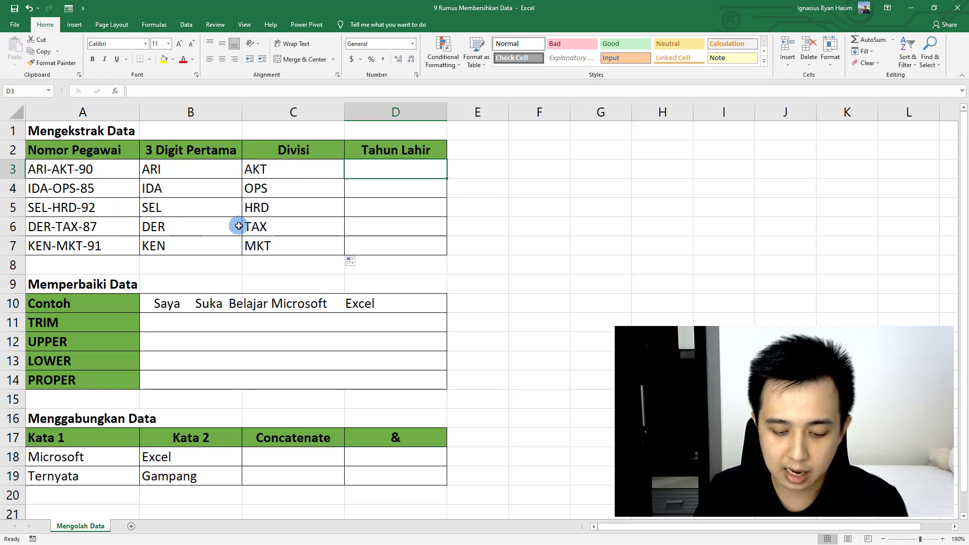
text(=right()
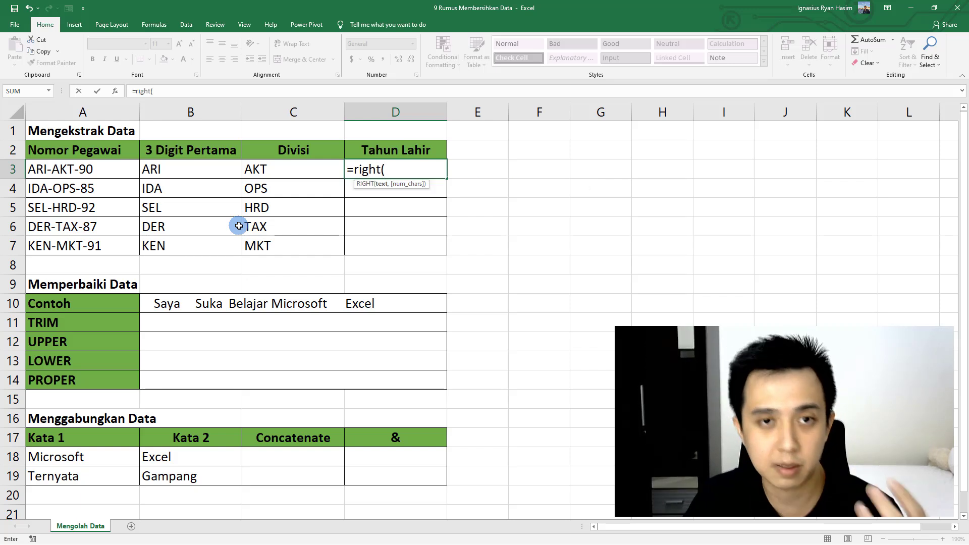
click(87, 168)
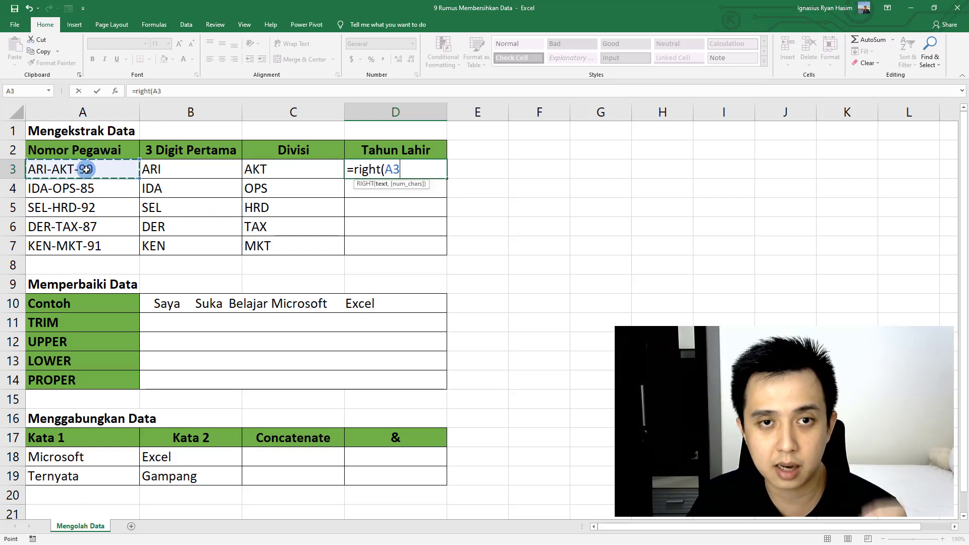
text(,)
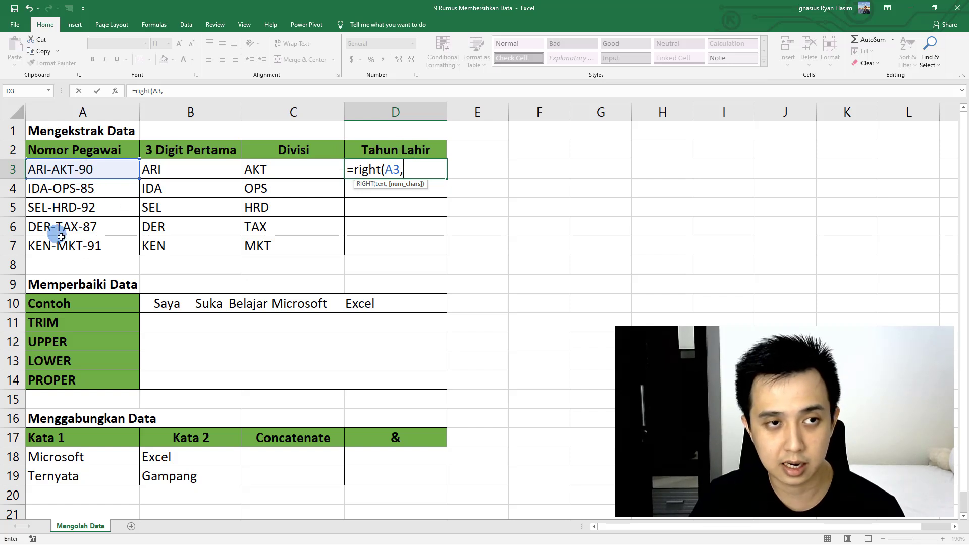
text(2))
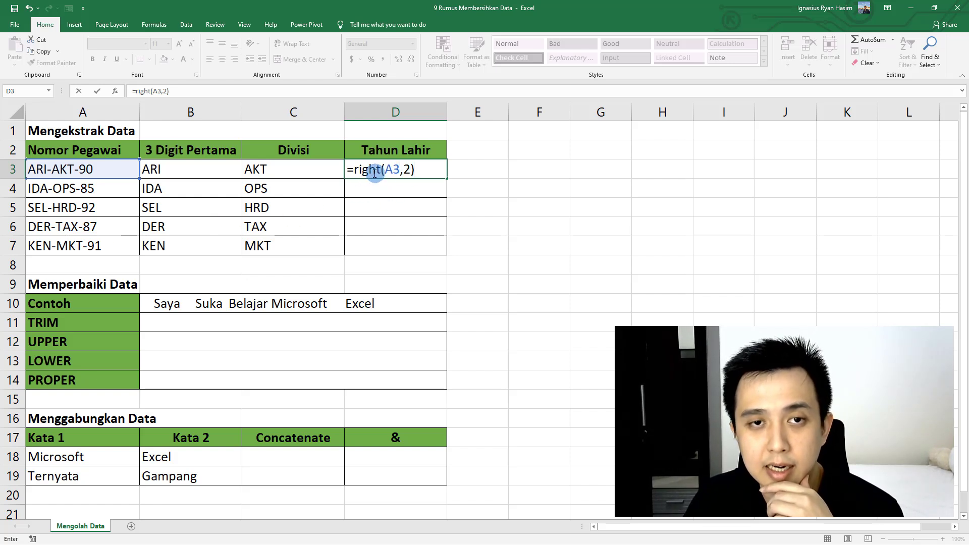
key(Return)
click(431, 170)
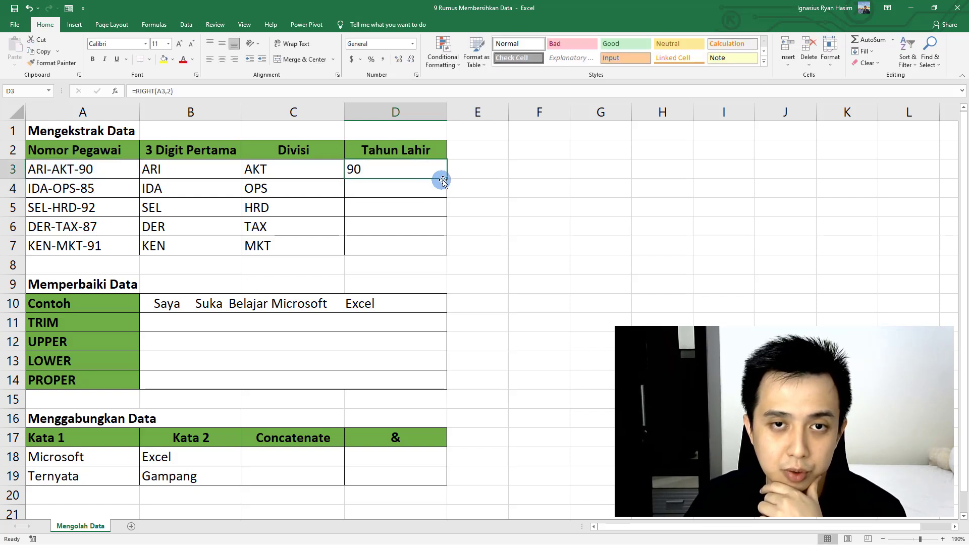
drag(446, 179, 451, 253)
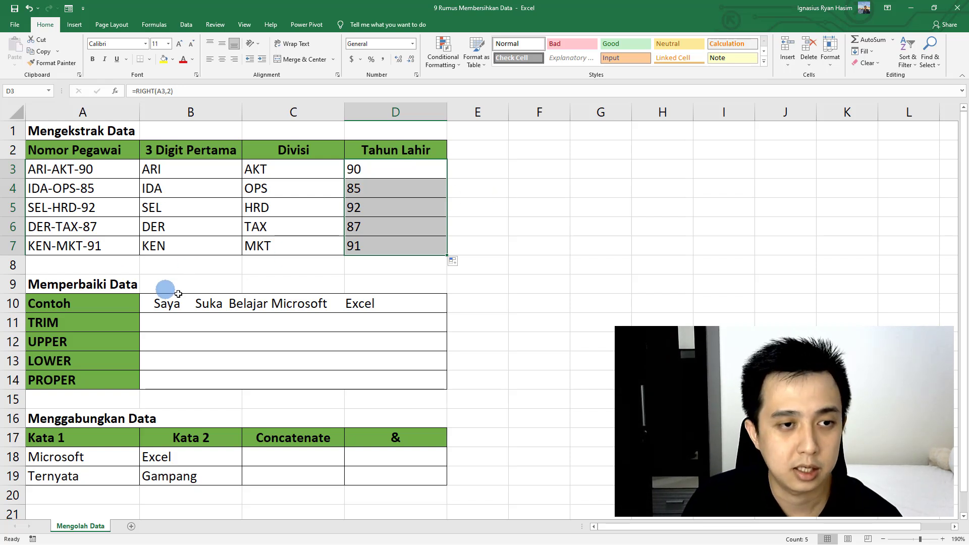
click(198, 305)
click(258, 309)
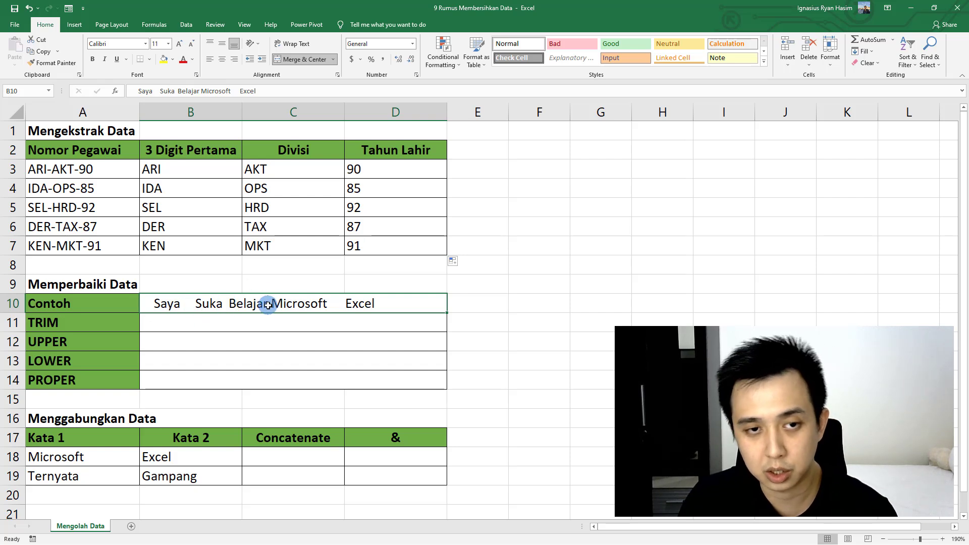
double_click(391, 303)
drag(377, 304, 398, 305)
- Remove the extra spaces from the sample sentence by entering =TRIM(B10) in B11
click(410, 327)
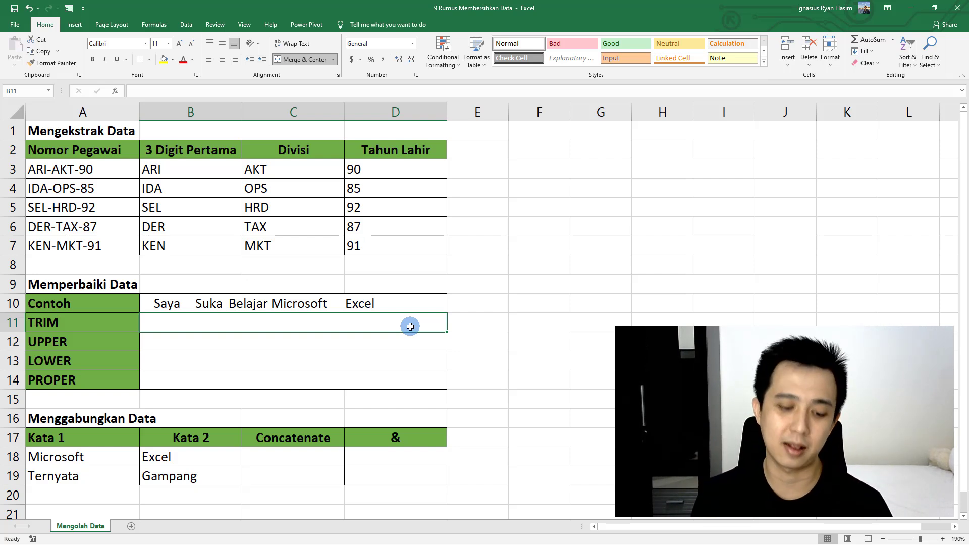
text(=trim()
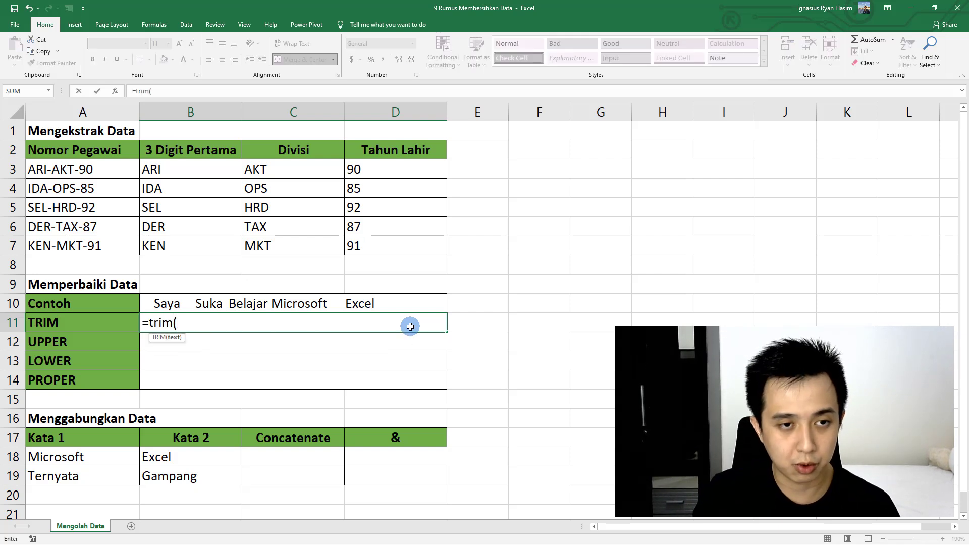
click(346, 304)
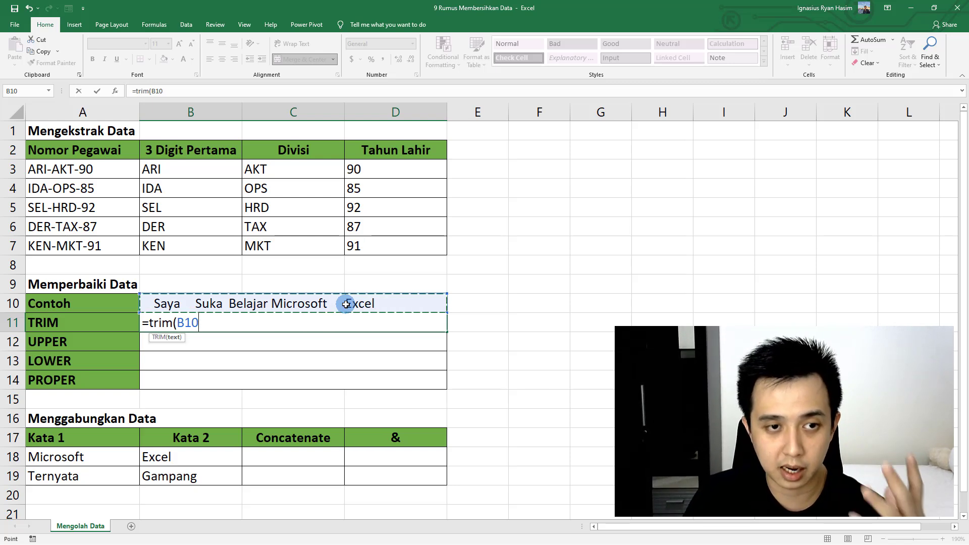
text())
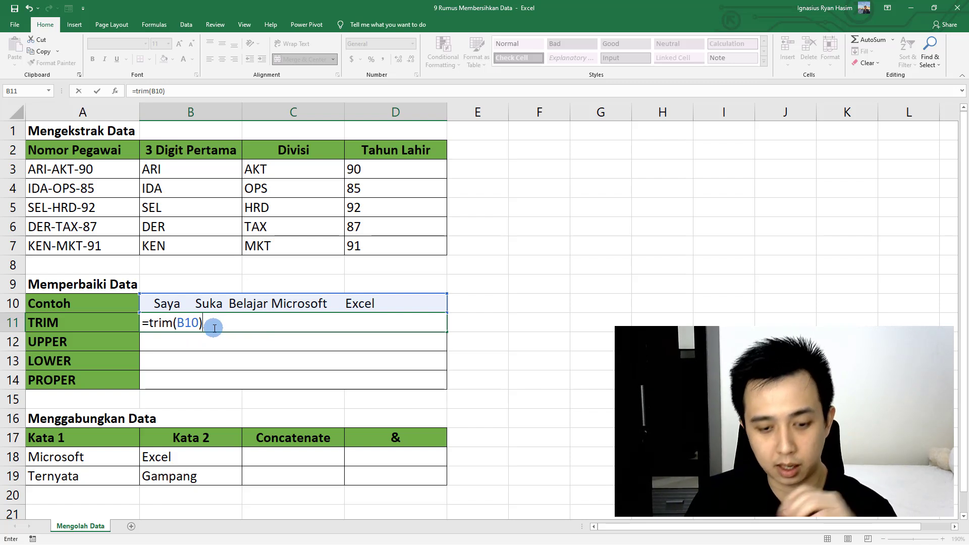
key(Return)
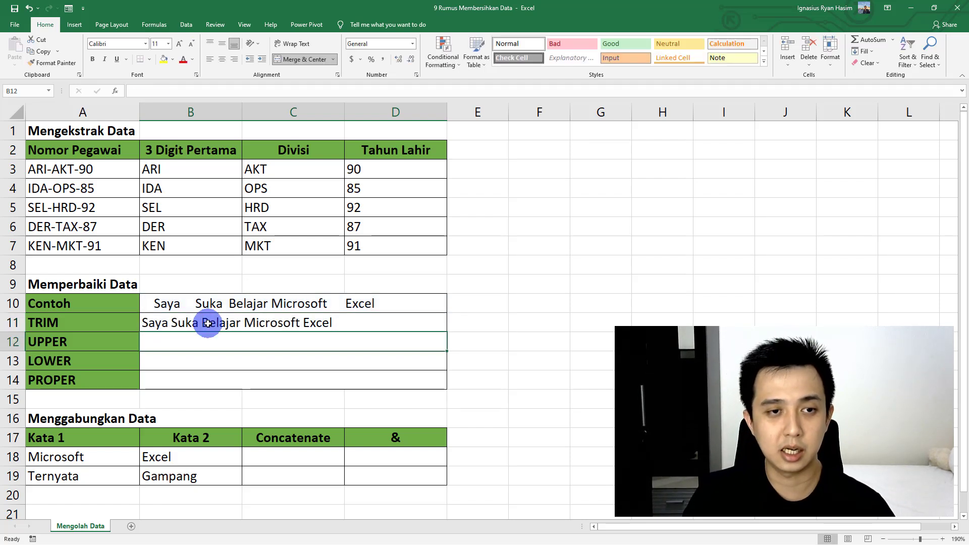
- Inspect the TRIM formula behind the cleaned sentence in B11
click(207, 323)
double_click(234, 321)
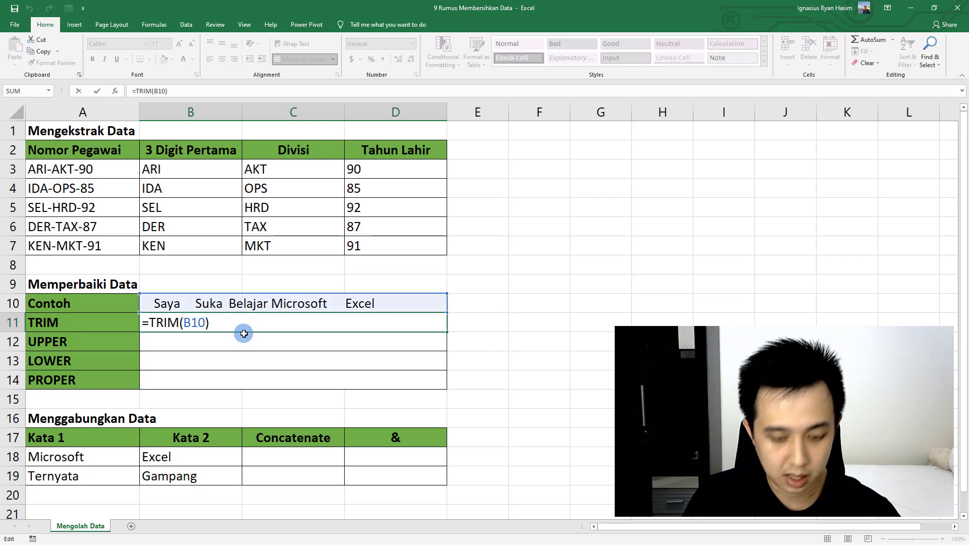
key(Return)
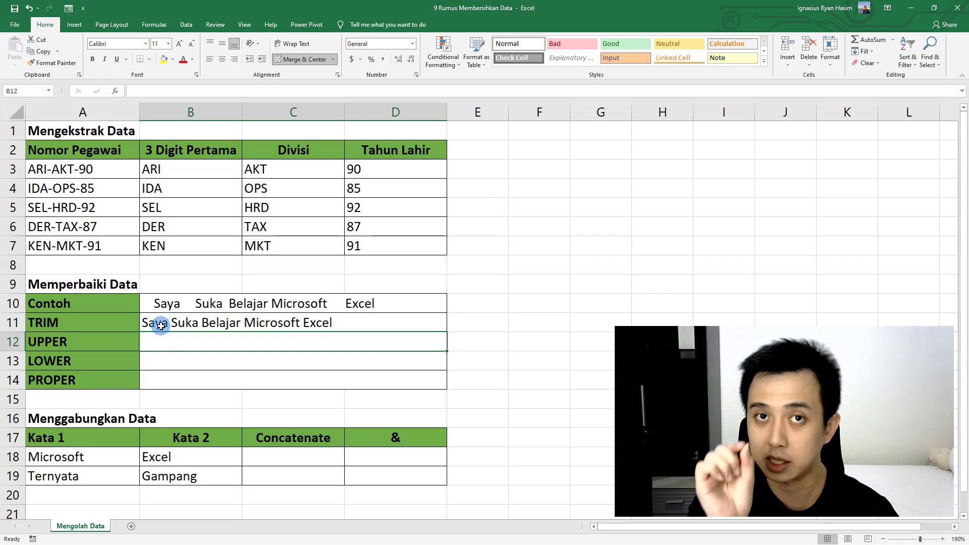
double_click(344, 323)
key(Return)
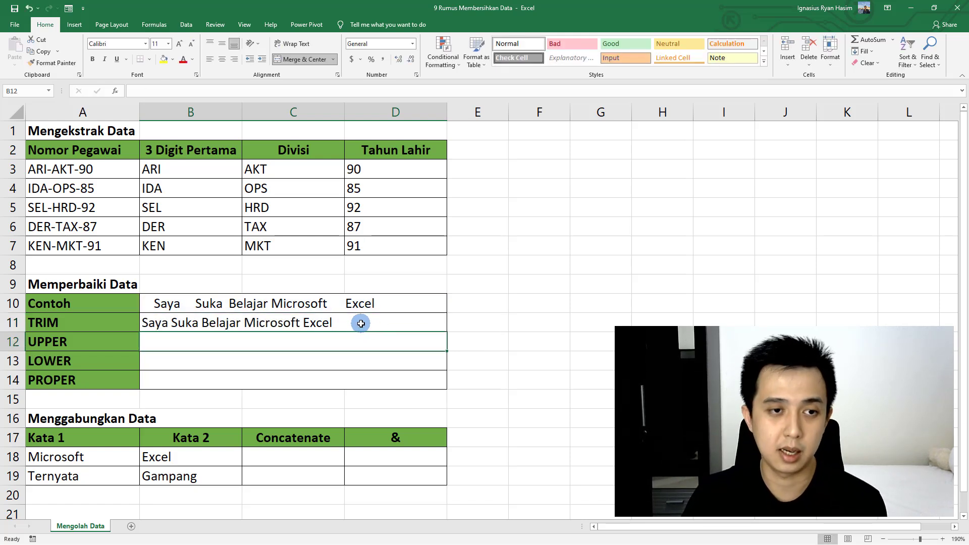
click(360, 324)
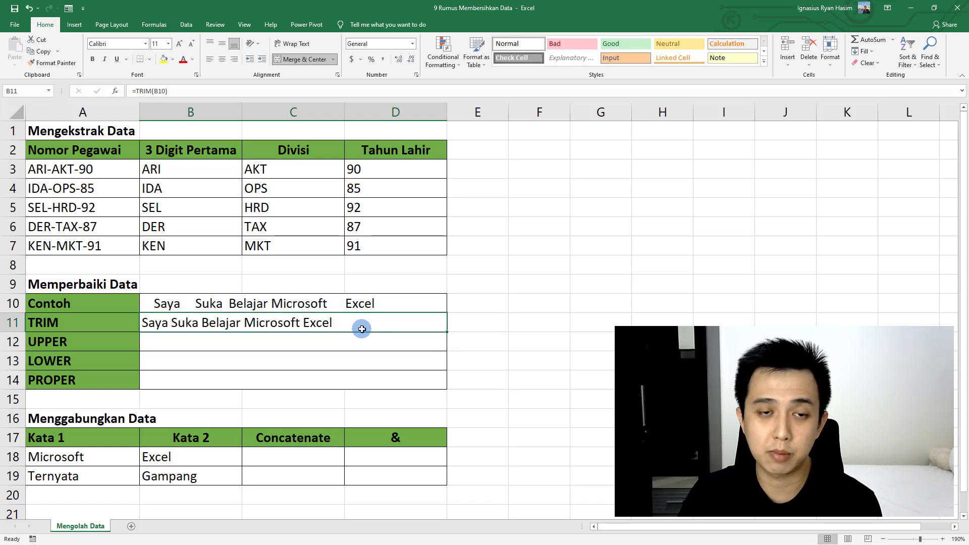
- Try clearing the sample sentence in B10, and undo the deletion
click(314, 303)
key(Delete)
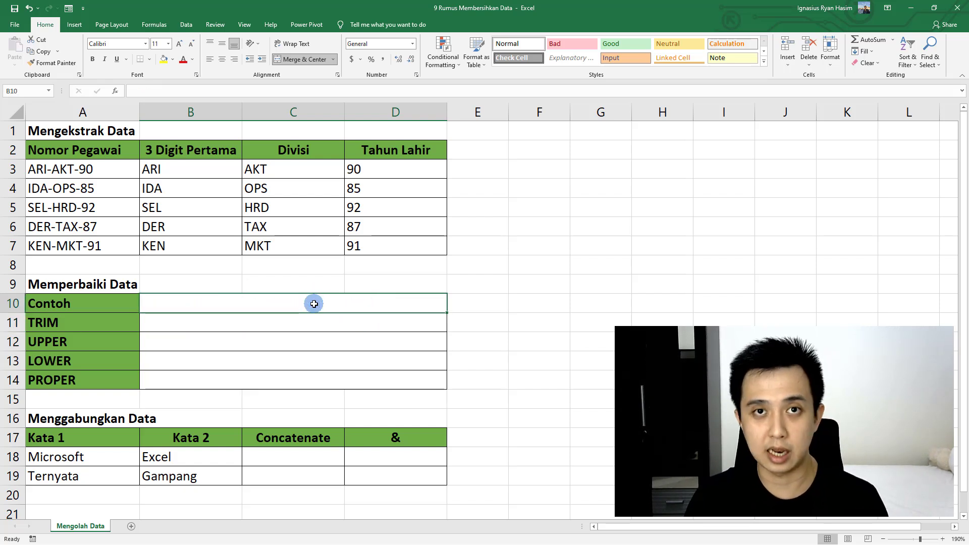
key(ctrl+z)
- Convert the TRIM formula in B11 to static text by copying it and pasting it in place as values
click(319, 323)
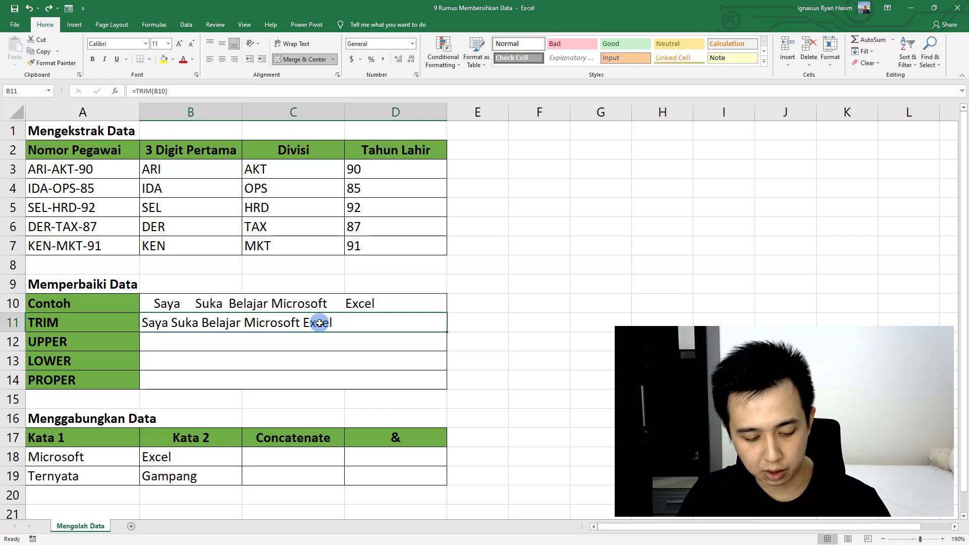
key(ctrl+c)
right_click(289, 323)
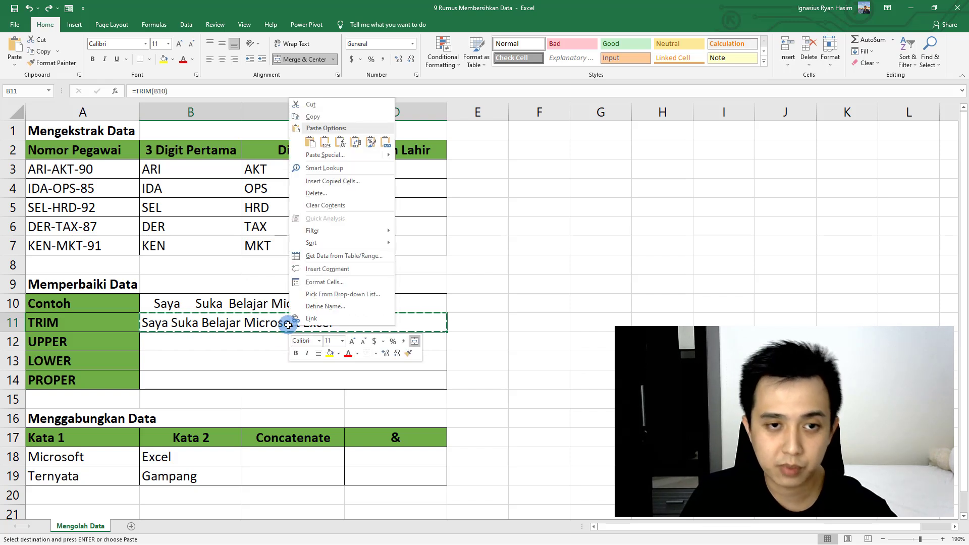
click(323, 146)
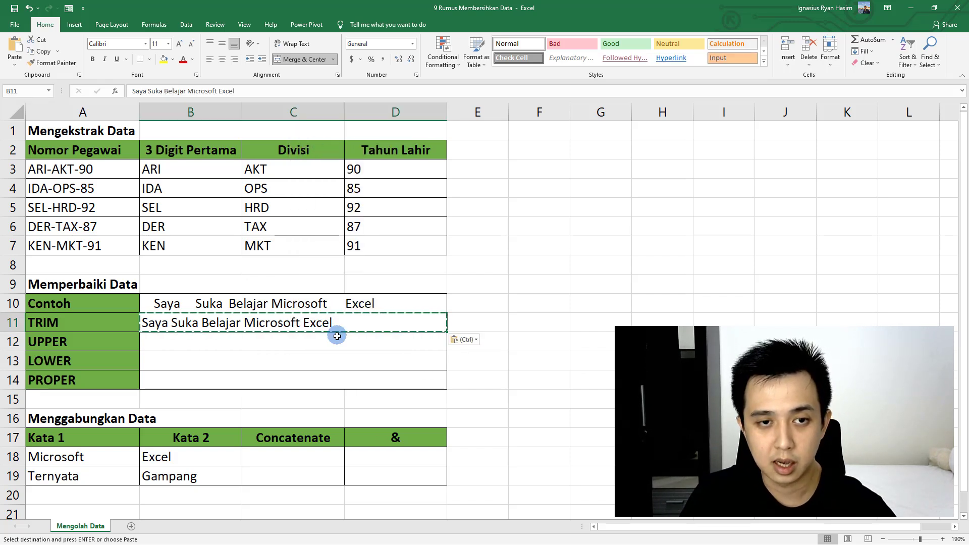
key(Escape)
- Try clearing the sample sentence in B10, and undo both the deletion and the values-only paste in B11
click(331, 303)
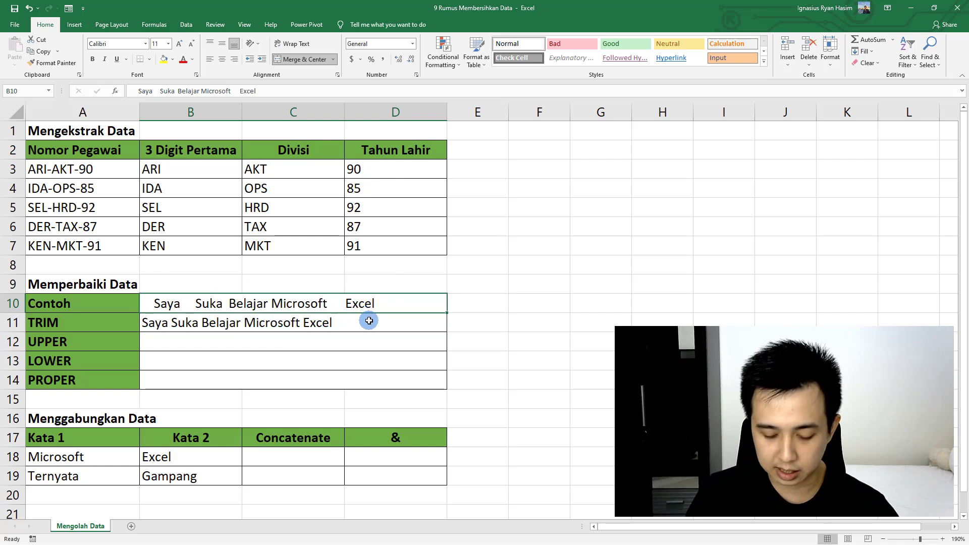
key(Delete)
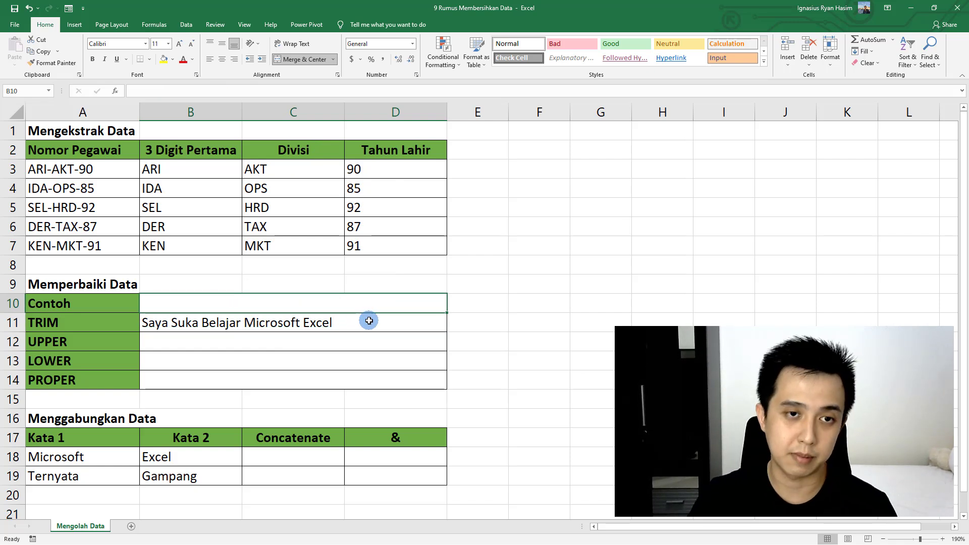
key(ctrl+z)
click(369, 321)
key(ctrl+c)
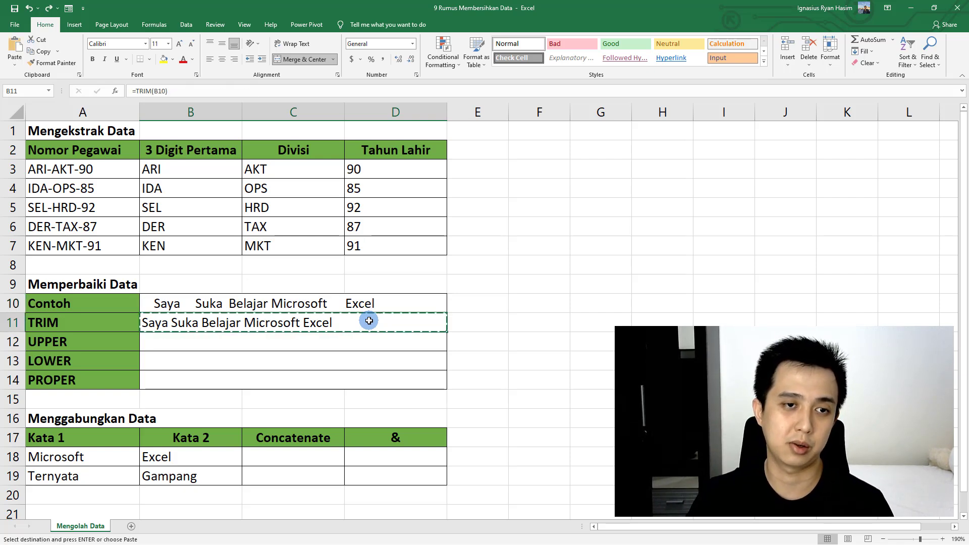
click(314, 344)
key(Escape)
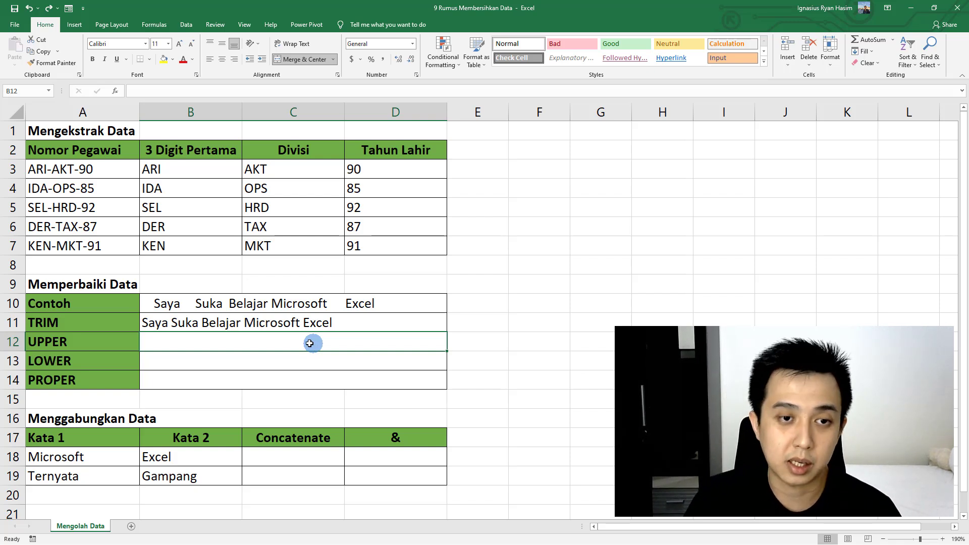
- Convert the trimmed sentence to capital letters by entering =UPPER(B11) in B12
click(287, 324)
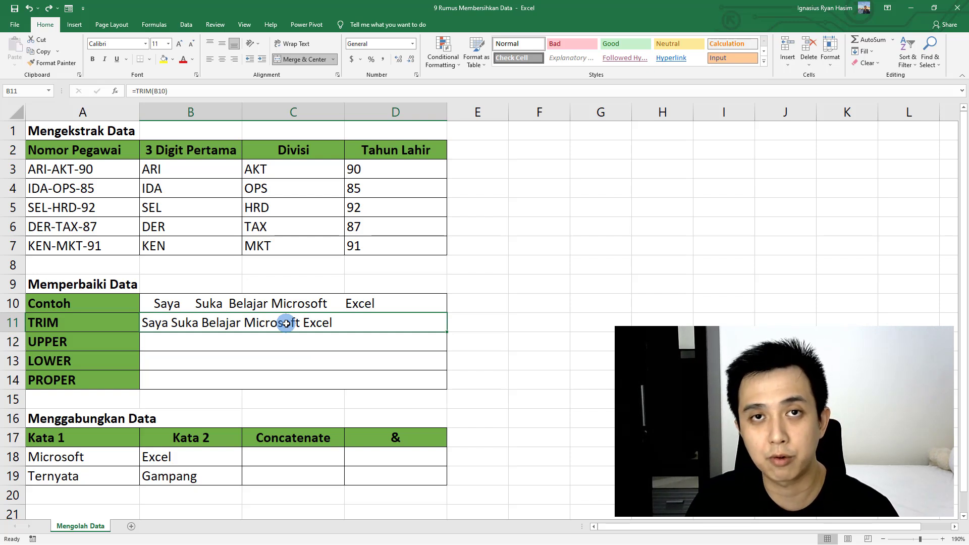
click(287, 344)
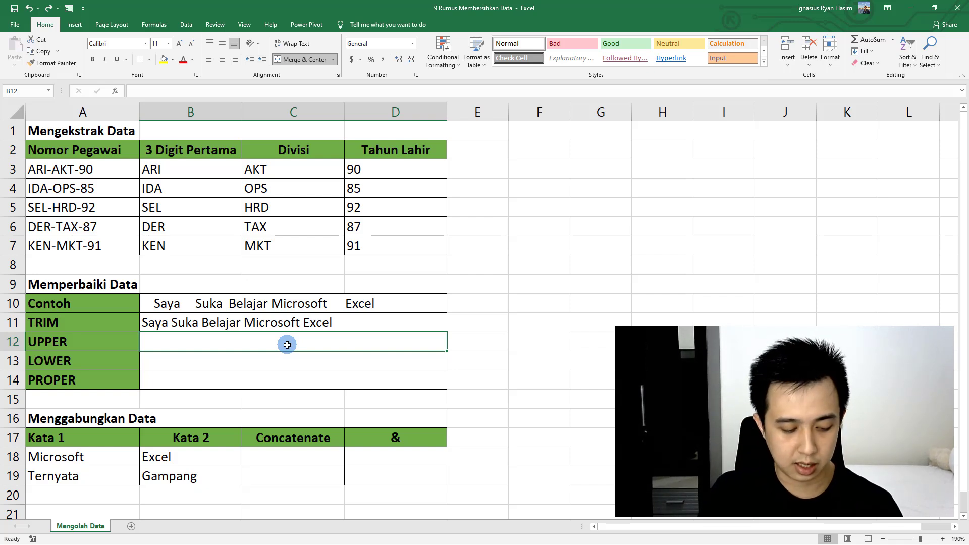
text(=upper)
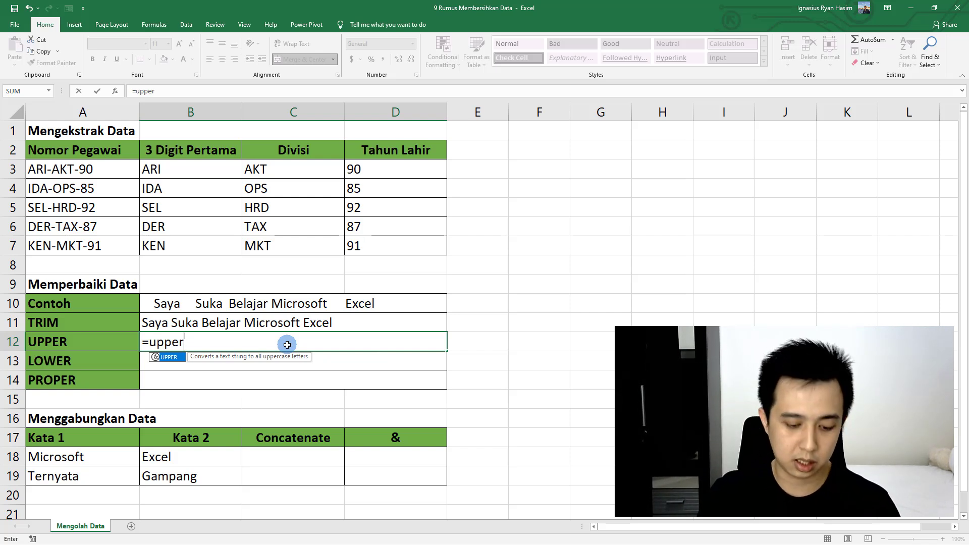
text(()
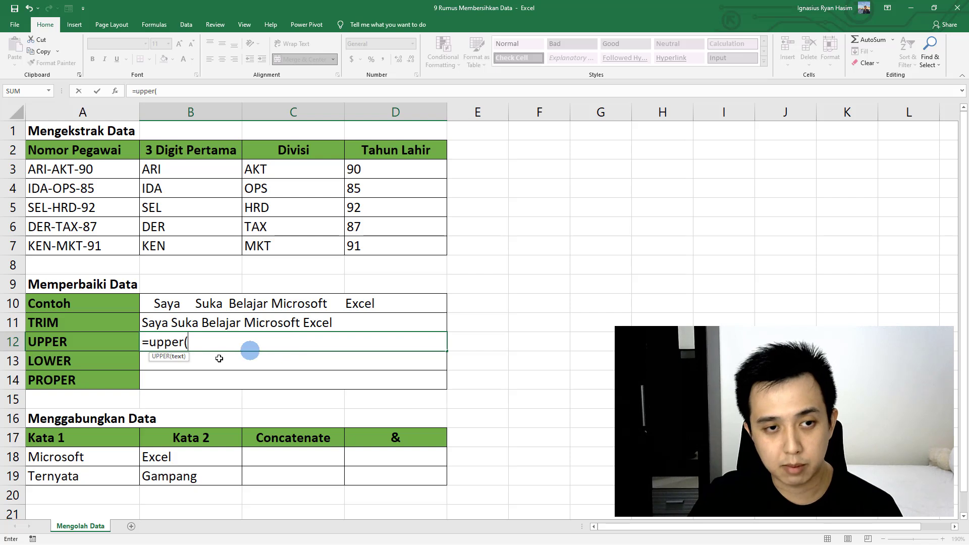
click(239, 323)
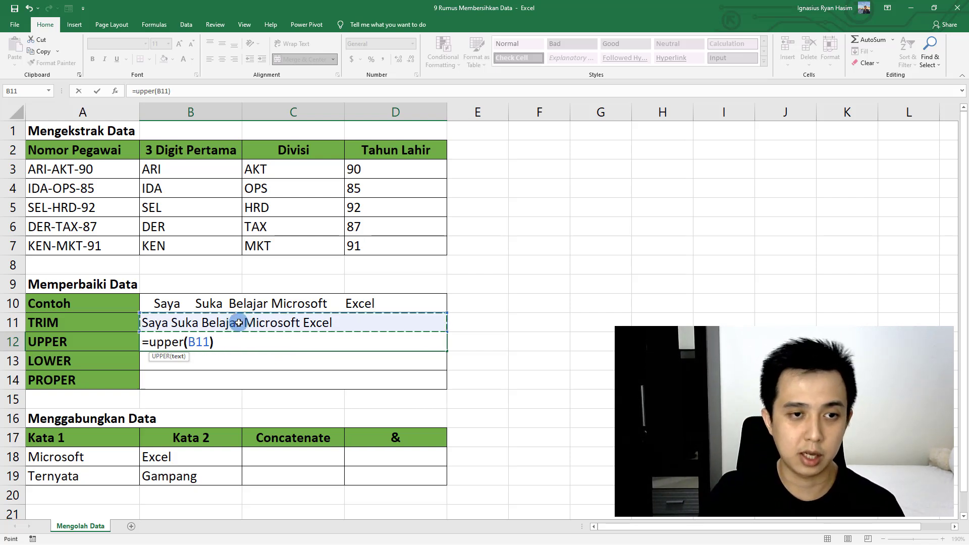
text())
key(Return)
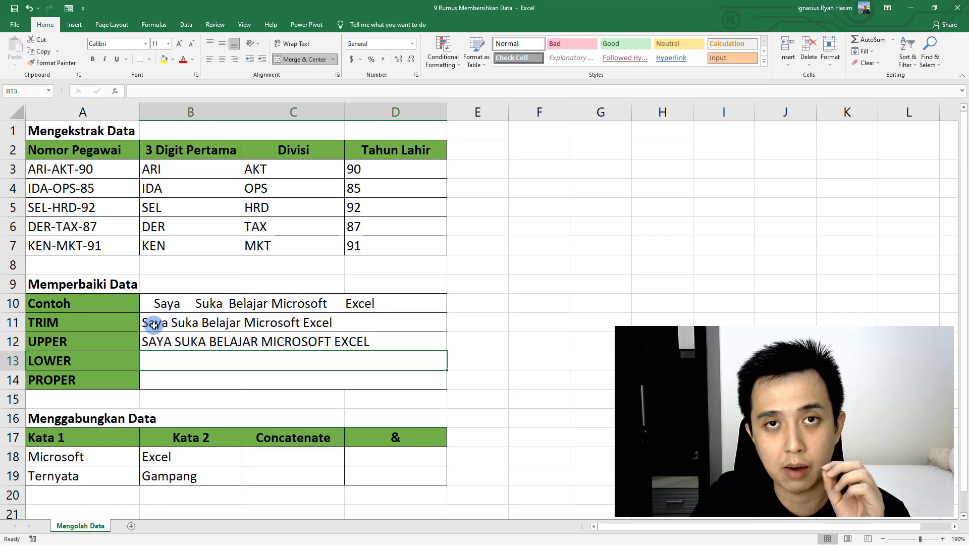
- Convert the uppercase sentence to small letters by entering =LOWER(B12) in B13
click(195, 341)
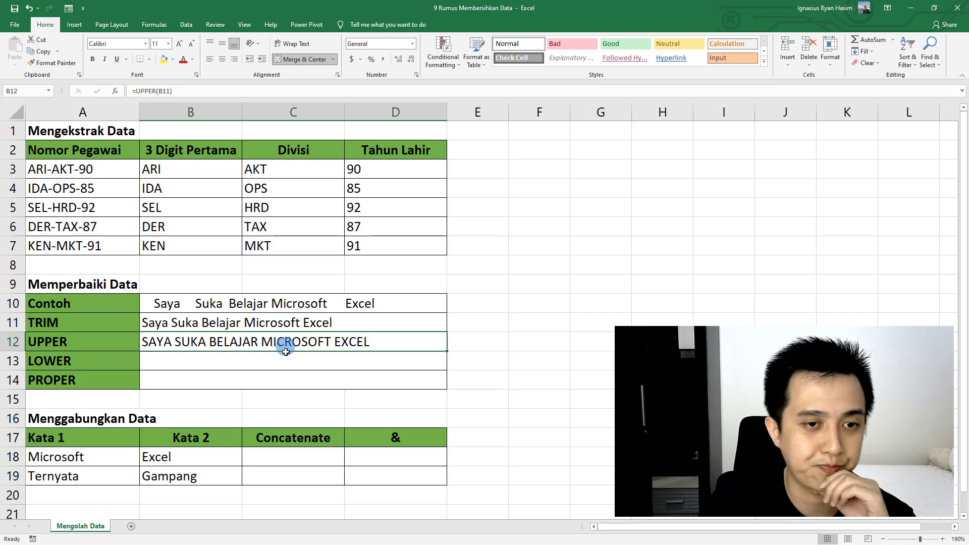
click(271, 363)
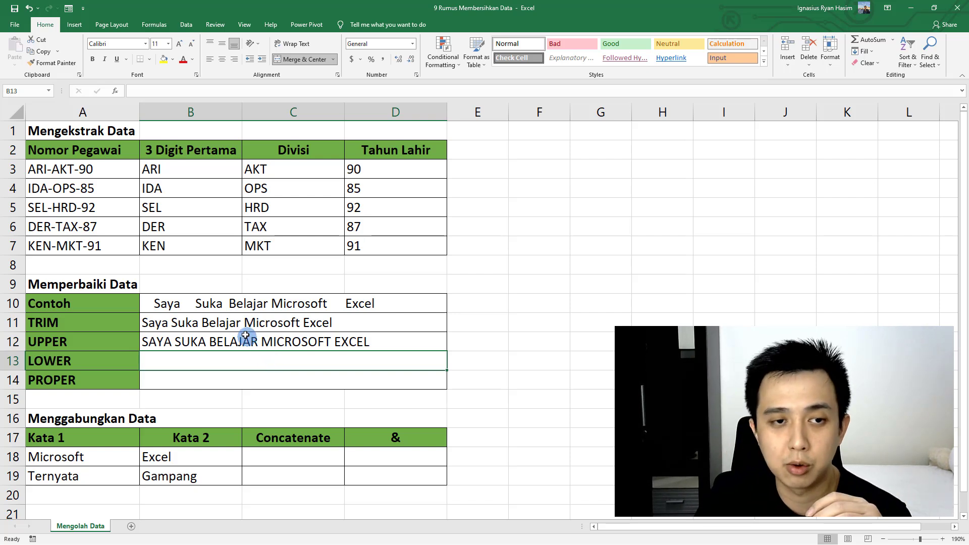
click(196, 323)
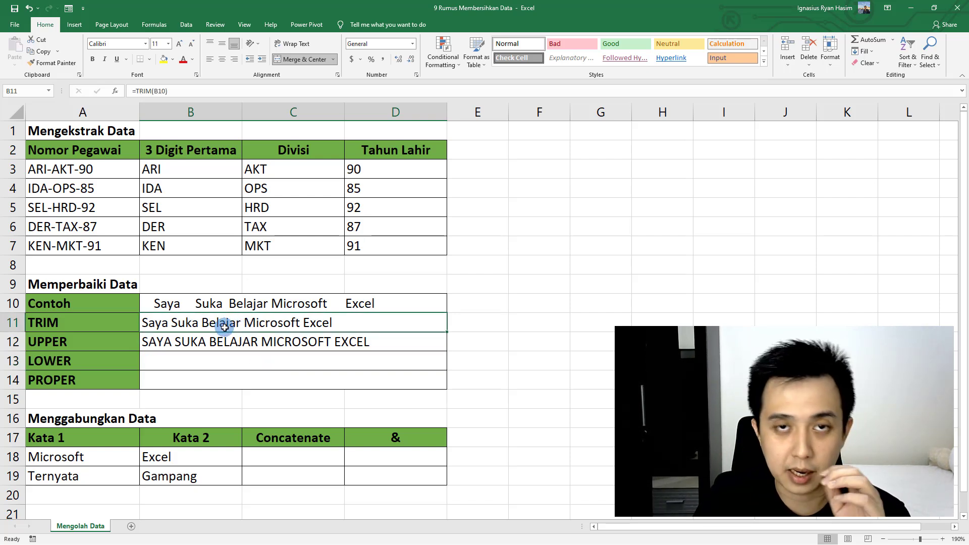
click(241, 343)
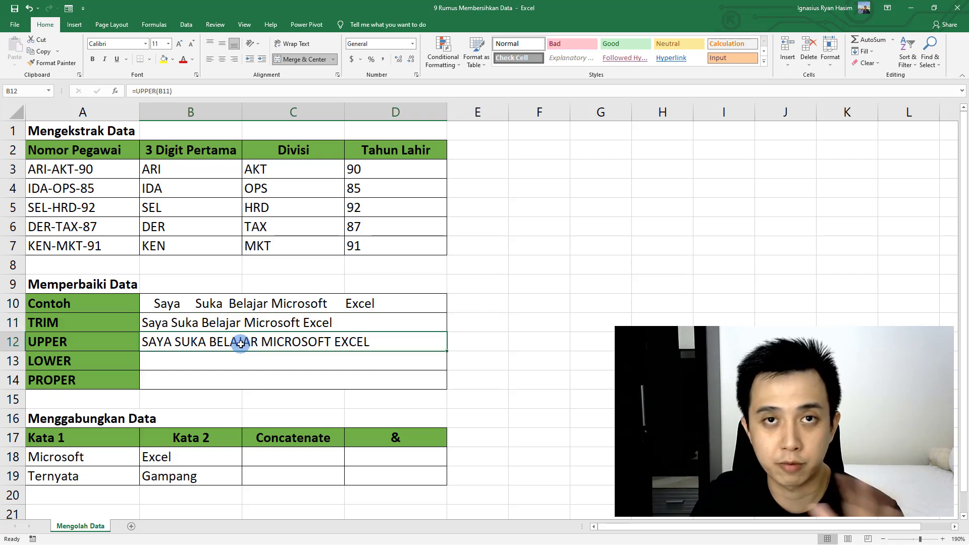
click(239, 361)
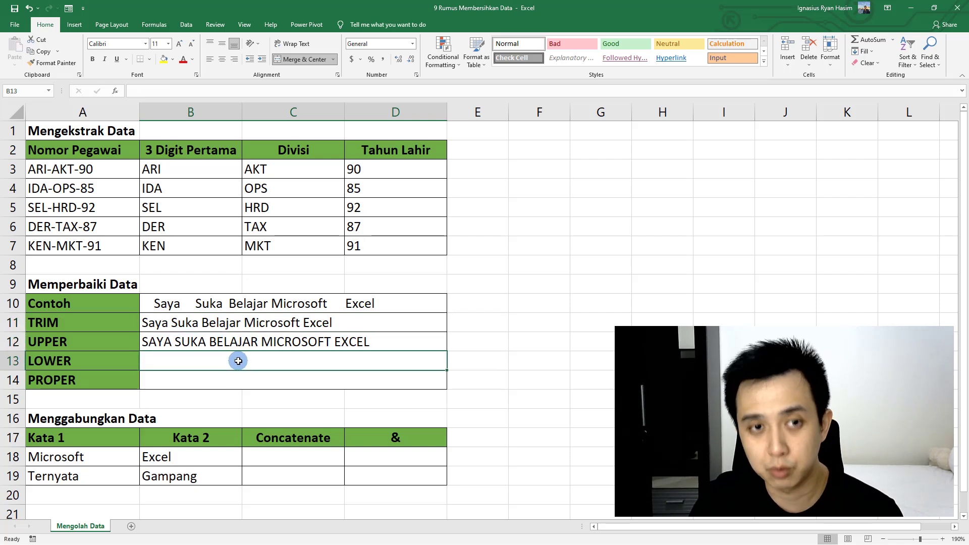
double_click(239, 360)
text(=lower()
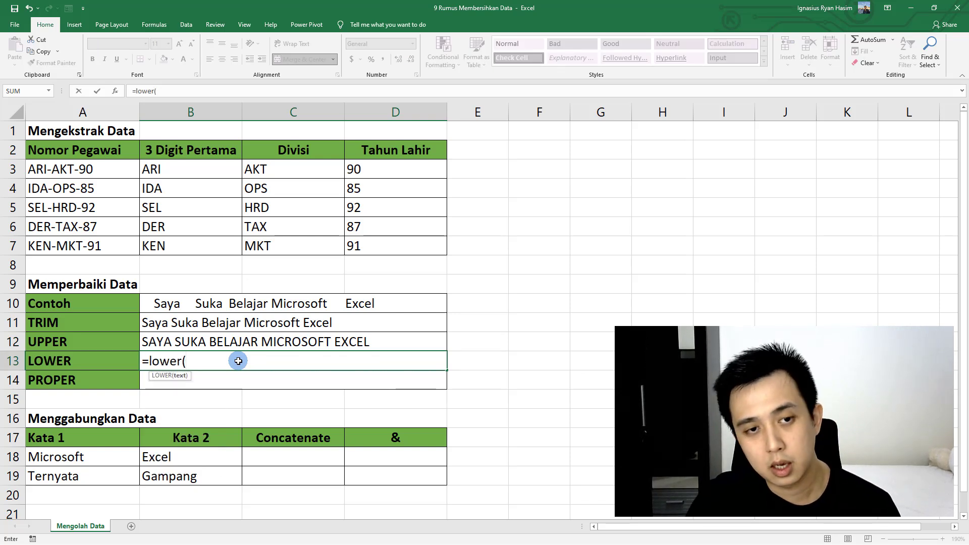
click(233, 343)
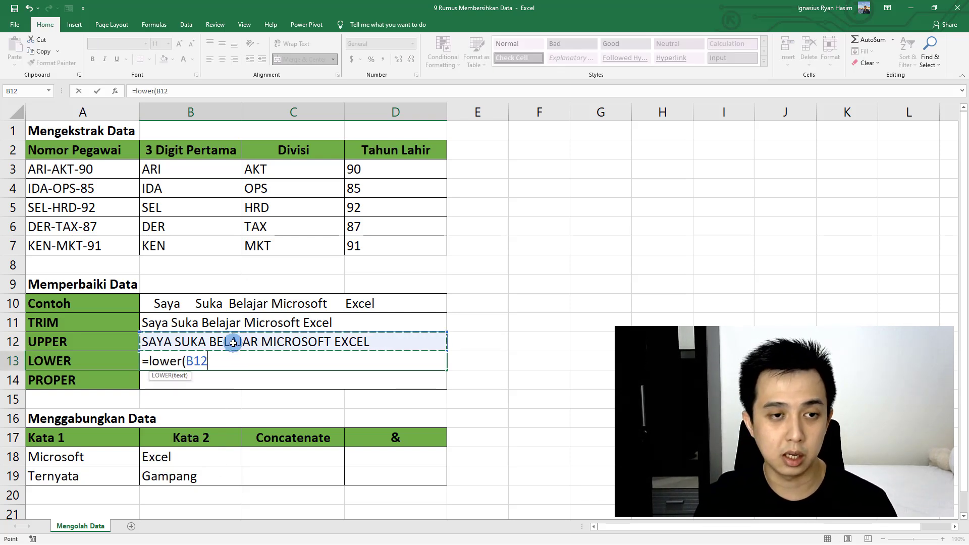
text())
key(Return)
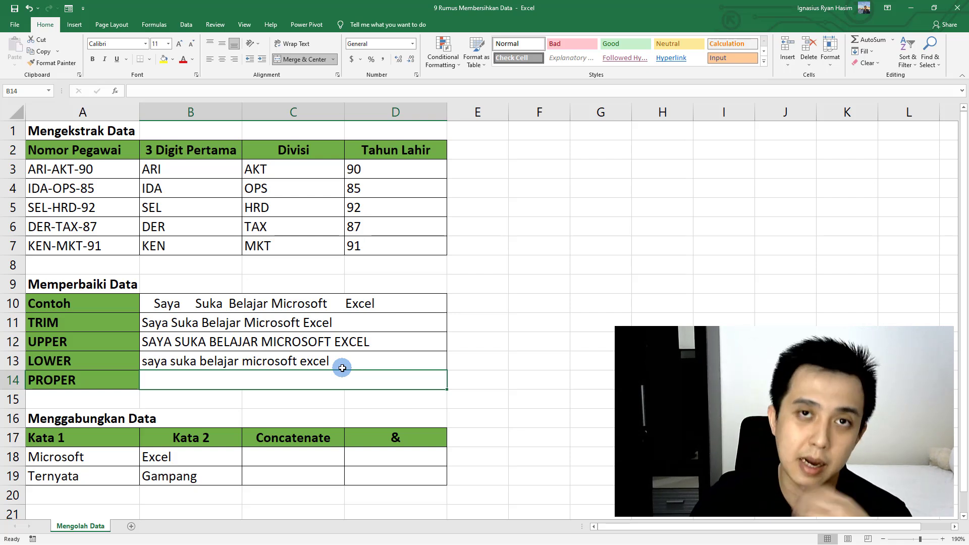
- Capitalize the first letter of each word in the lowercase sentence by entering =PROPER(B13) in B14
click(154, 341)
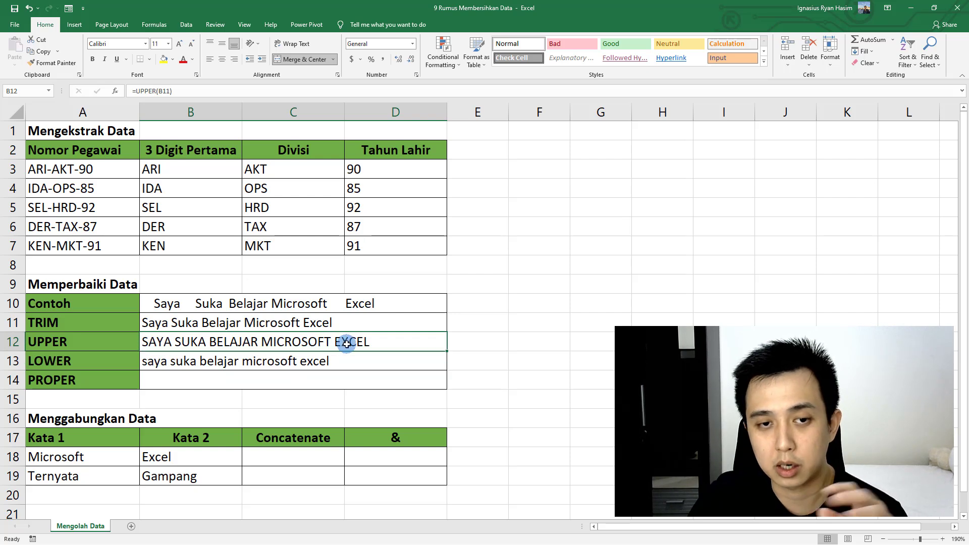
click(296, 364)
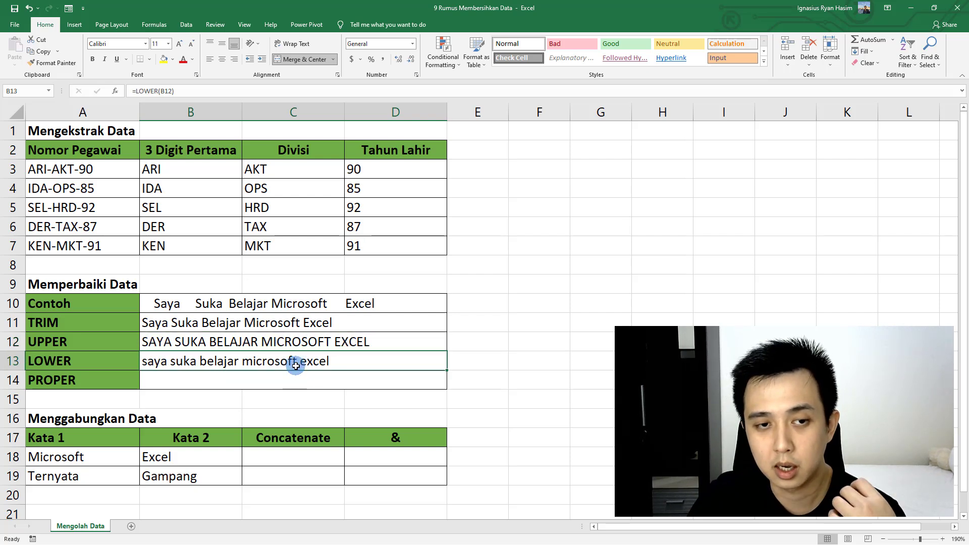
click(284, 381)
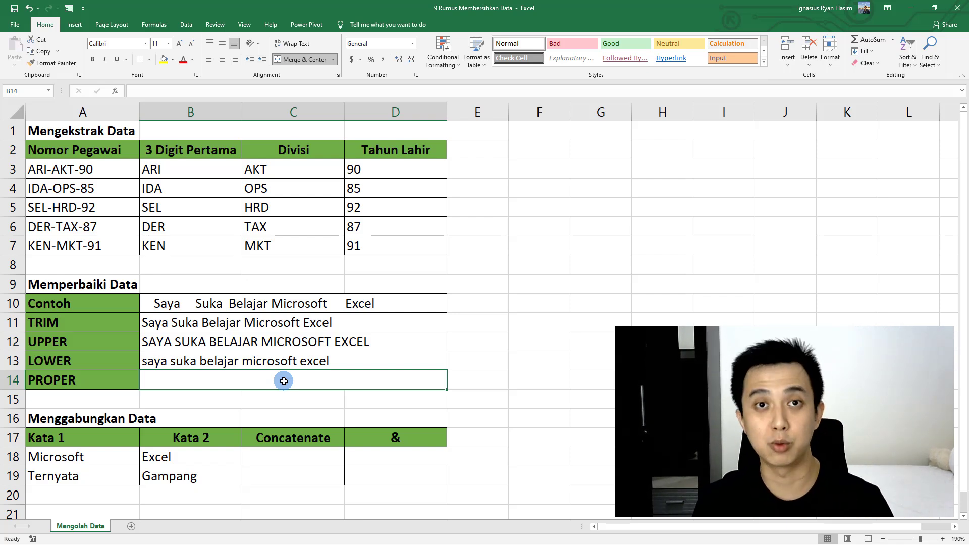
text(=proper()
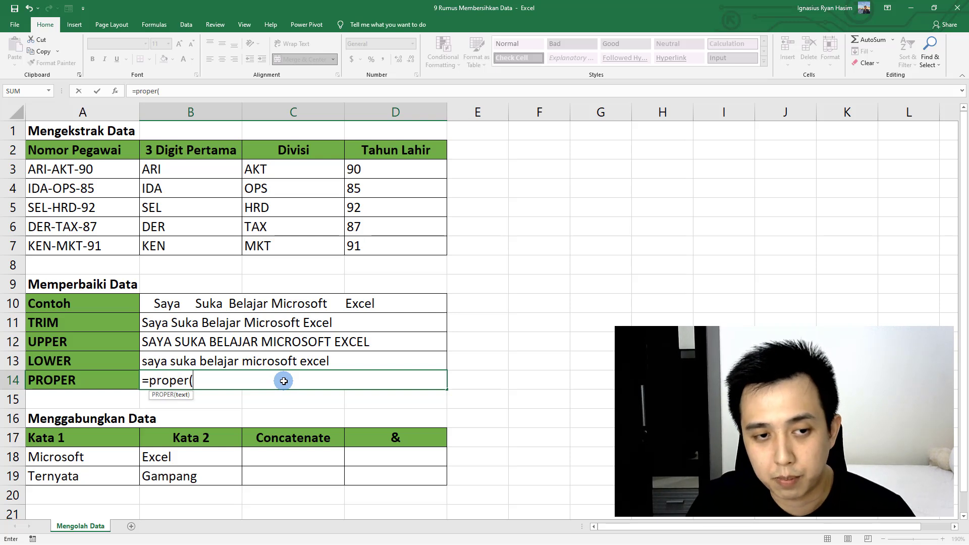
click(257, 362)
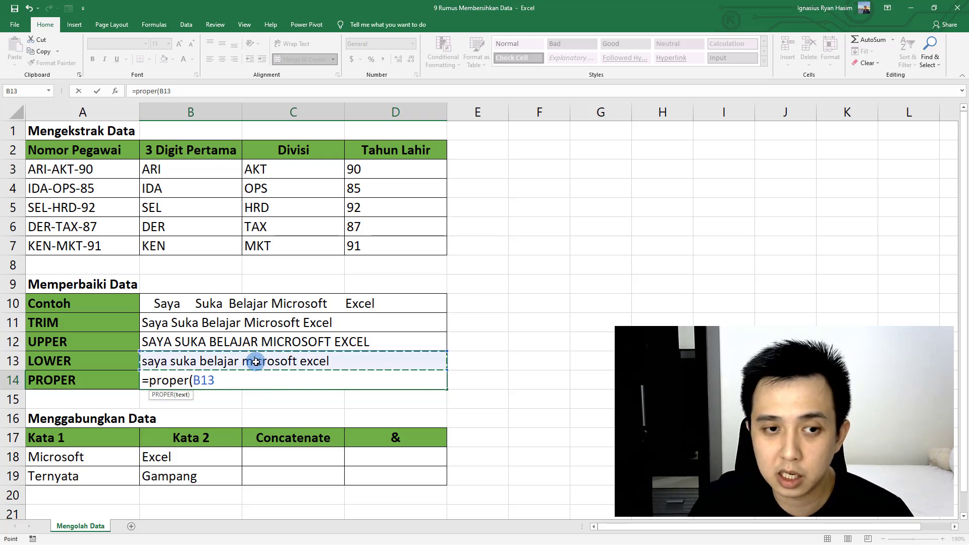
text())
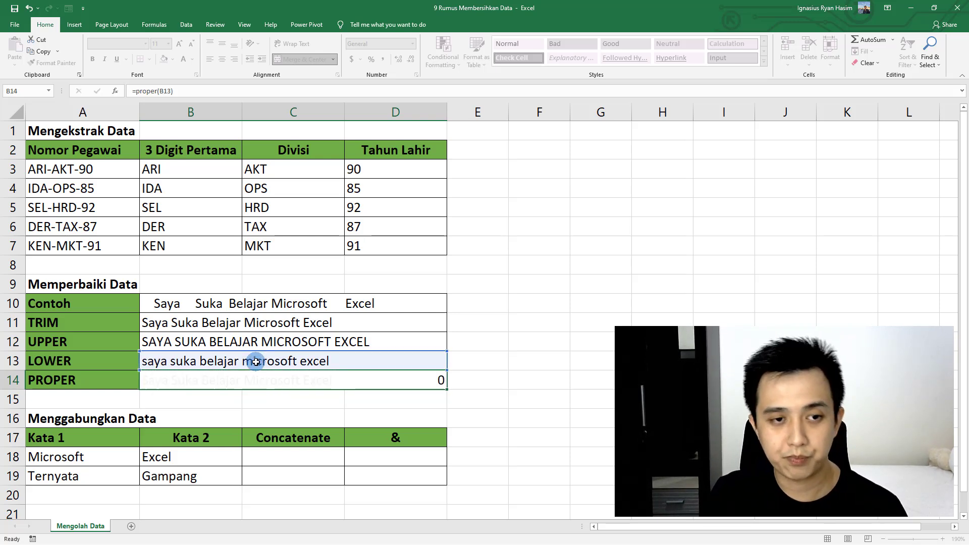
key(Return)
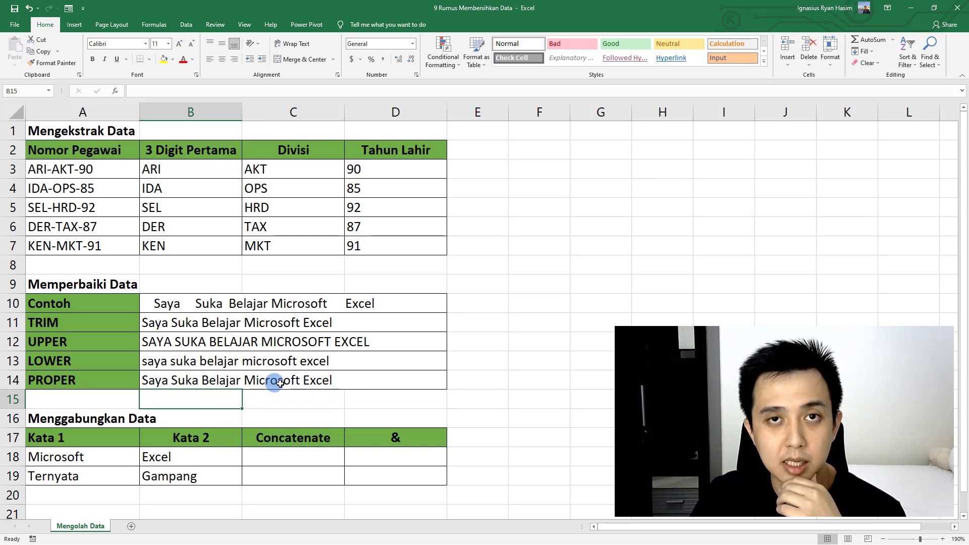
- Join the words Microsoft and Excel by entering =CONCATENATE(A18,B18) in C18
click(443, 362)
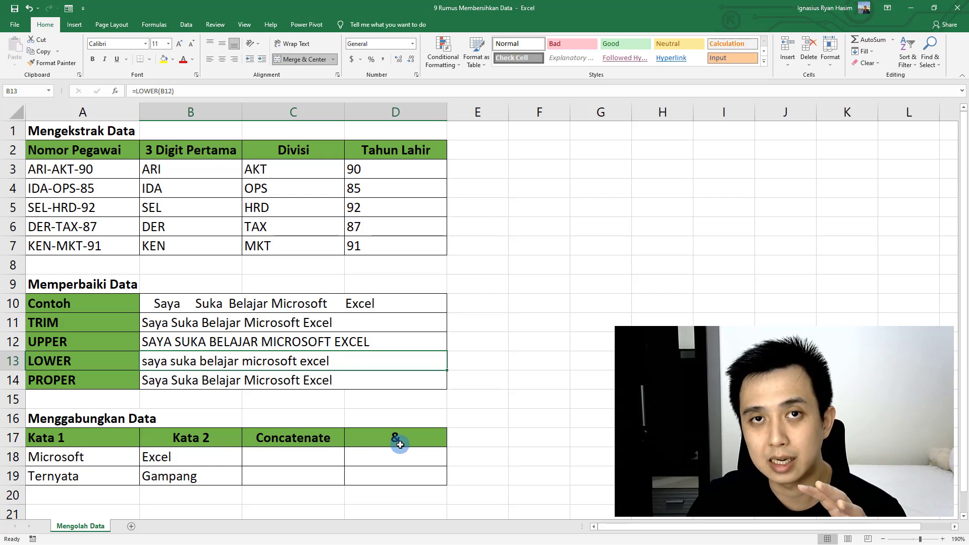
click(310, 455)
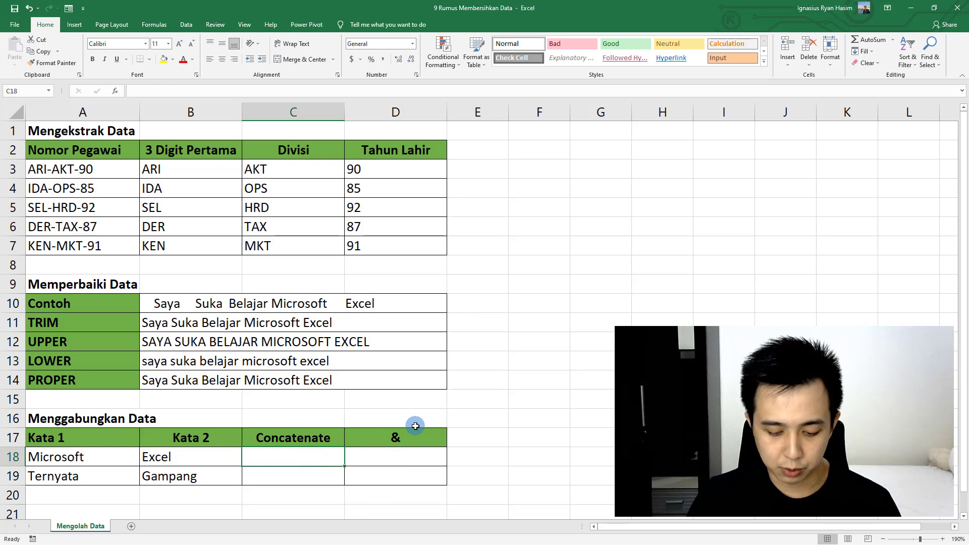
text(=concatenate(*)
key(BackSpace)
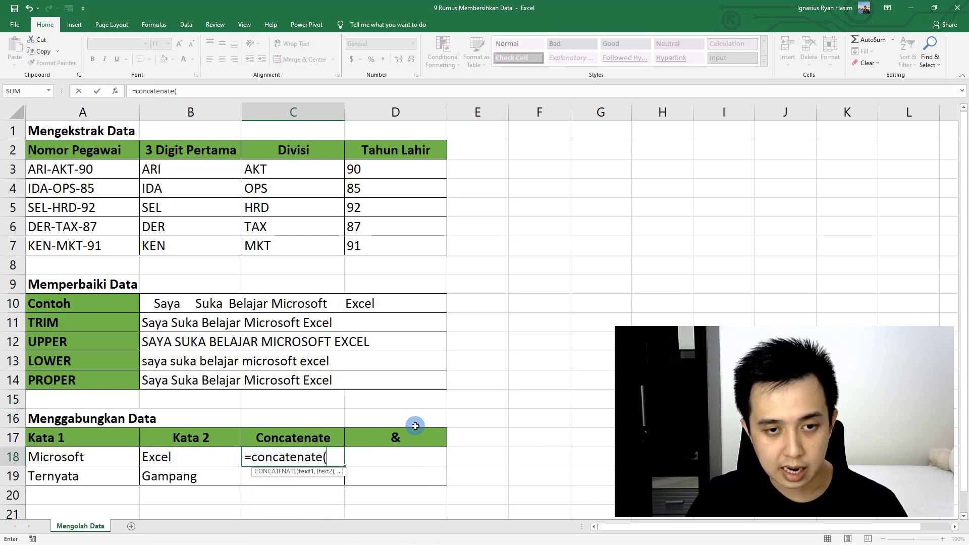
click(87, 456)
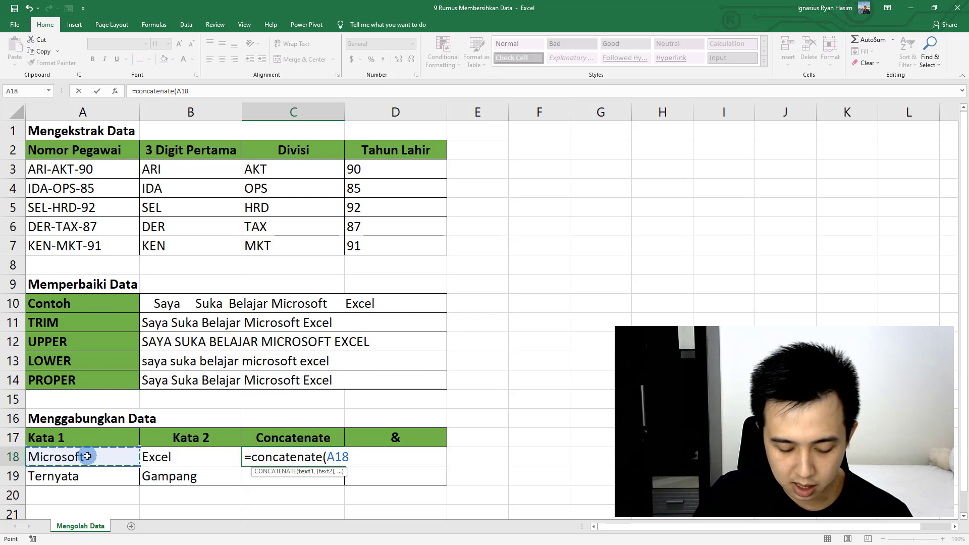
text(,)
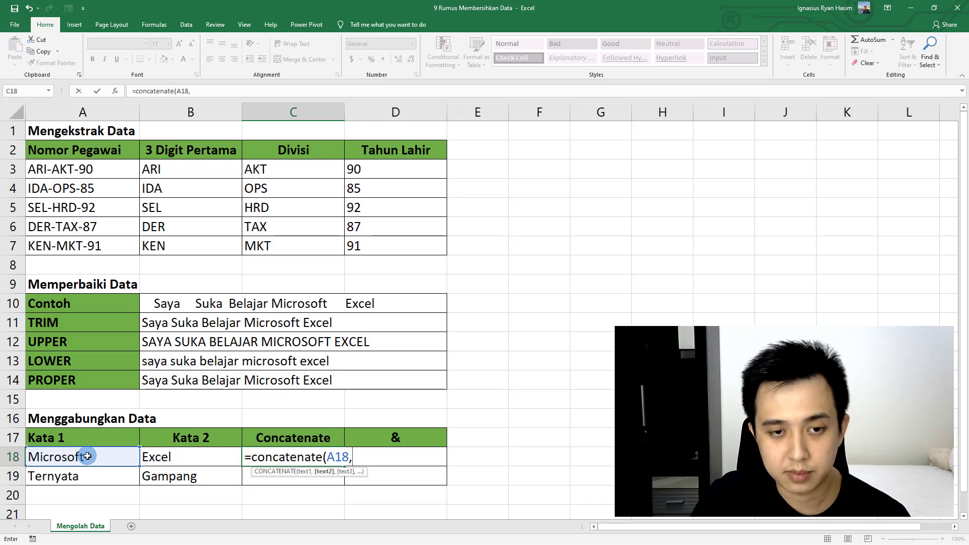
click(173, 461)
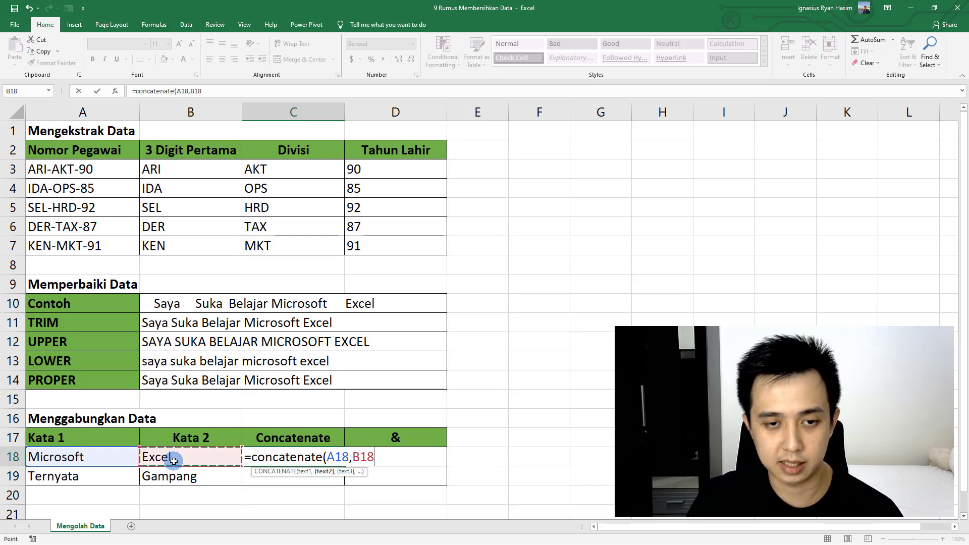
text())
key(Return)
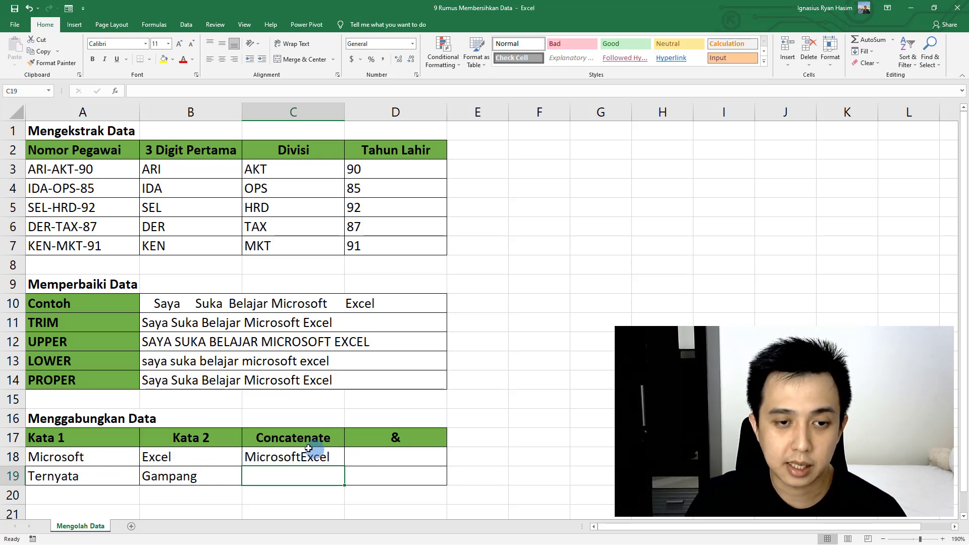
- Add a space between the two words by changing the C18 formula to =CONCATENATE(A18," ",B18)
double_click(333, 460)
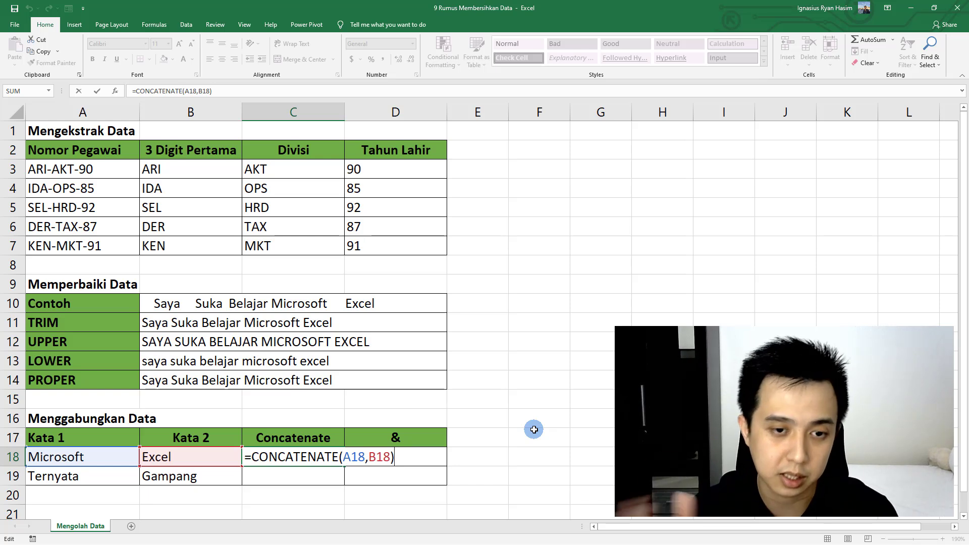
click(372, 457)
text(" )
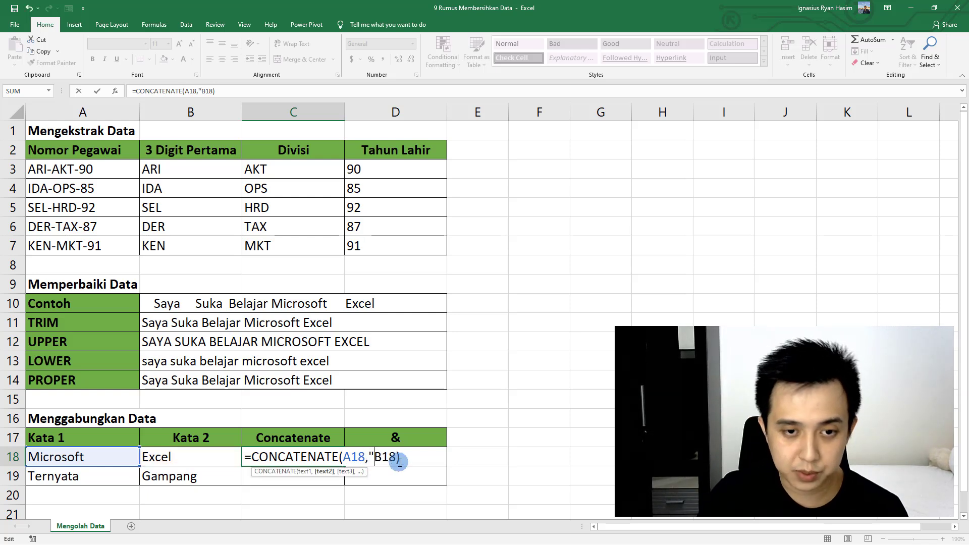
text(")
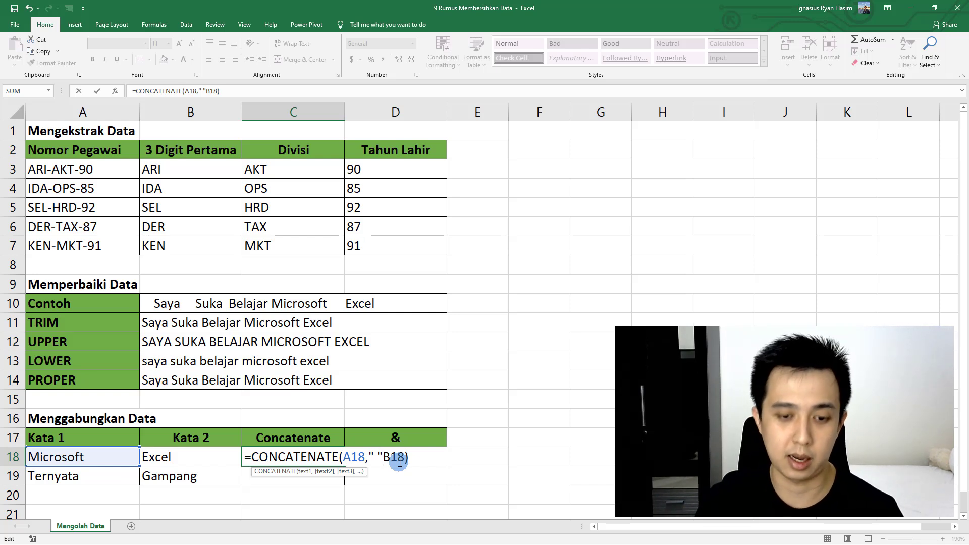
text(,)
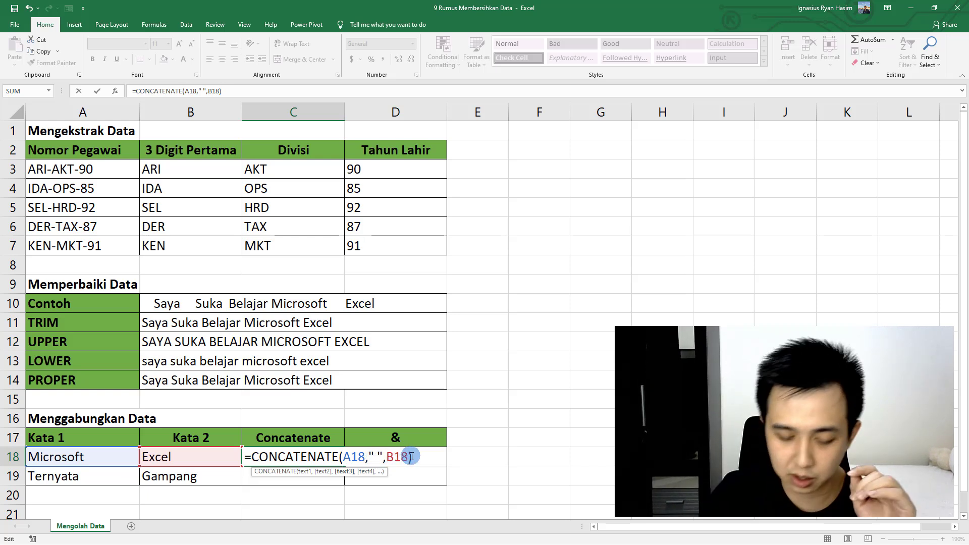
key(Return)
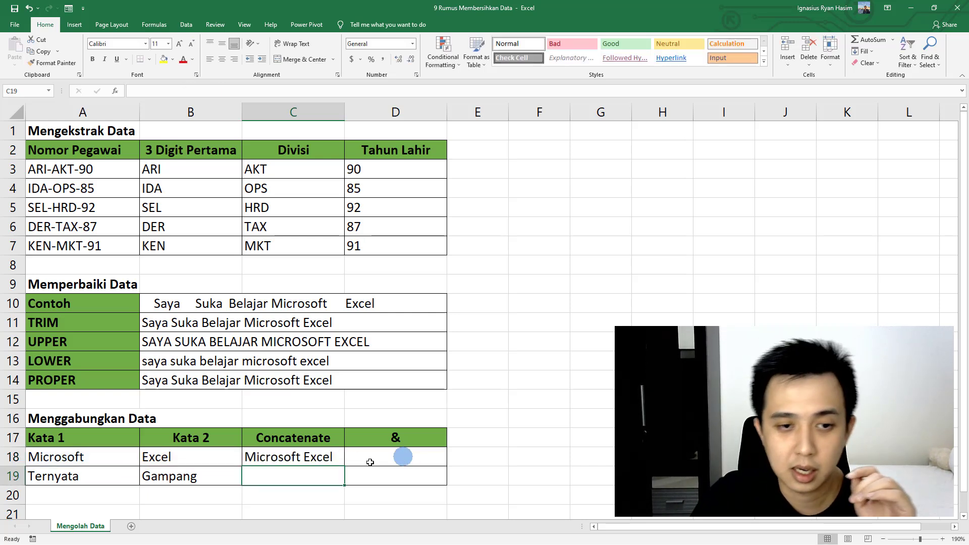
- Try a hyphen as the separator by changing the C18 formula to =CONCATENATE(A18,"-",B18)
click(309, 464)
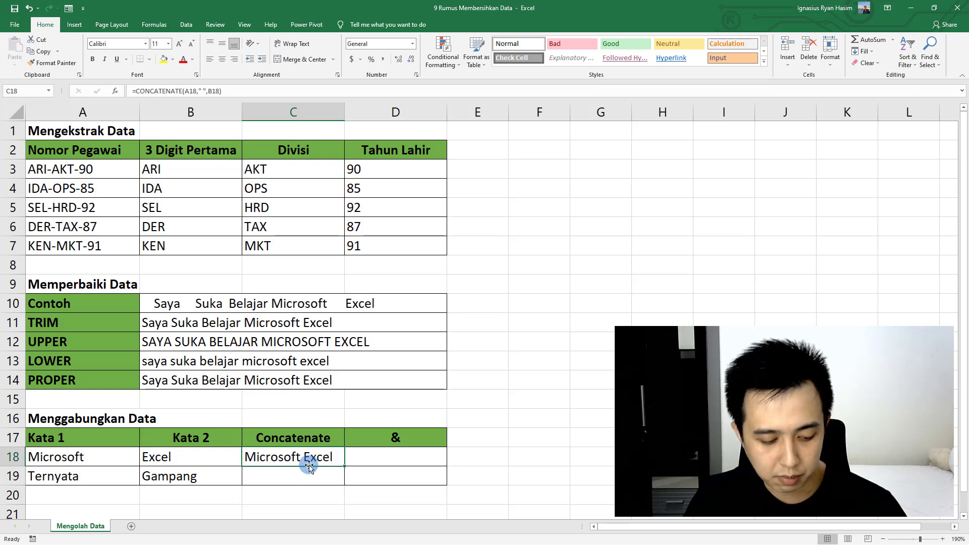
double_click(309, 464)
click(374, 458)
key(BackSpace)
text(-)
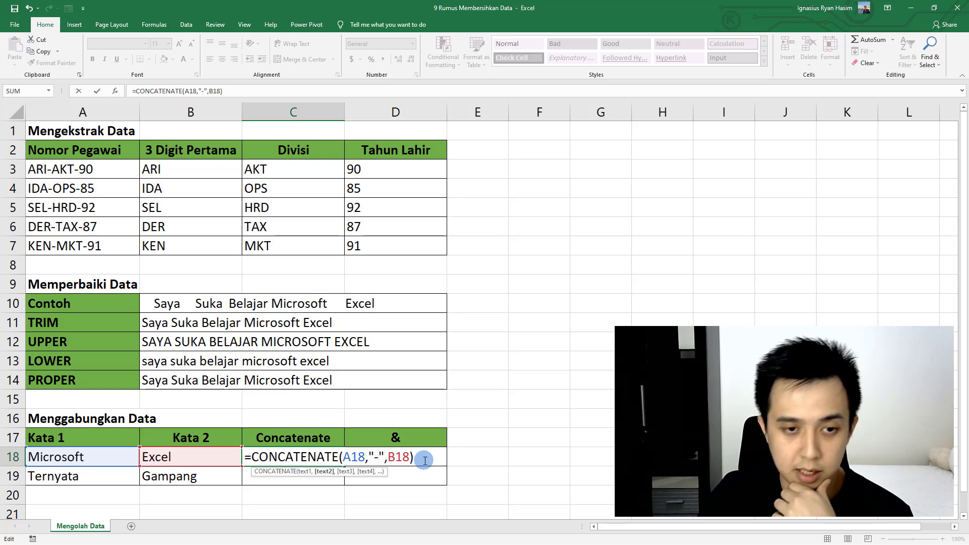
key(Return)
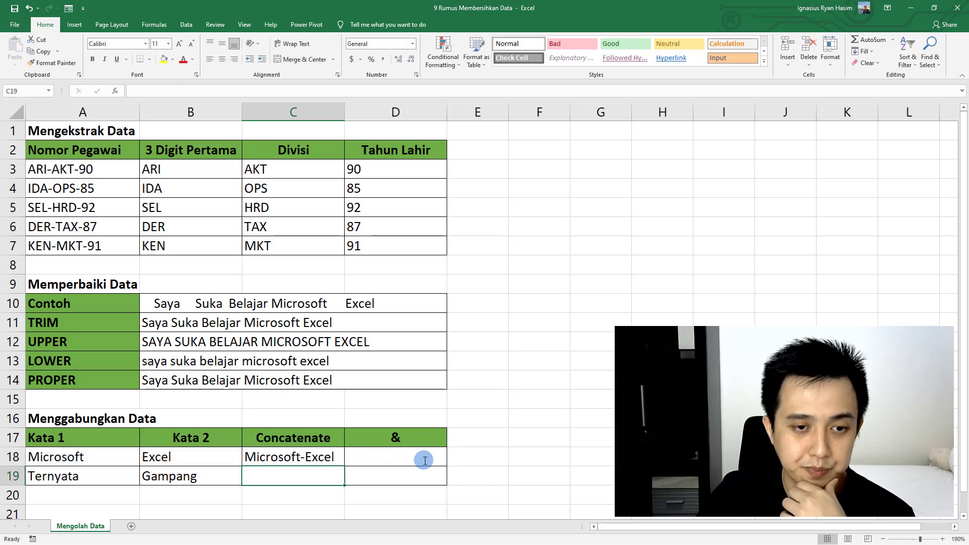
- Try an ampersand as the separator by changing the C18 formula to =CONCATENATE(A18,"&",B18)
click(321, 459)
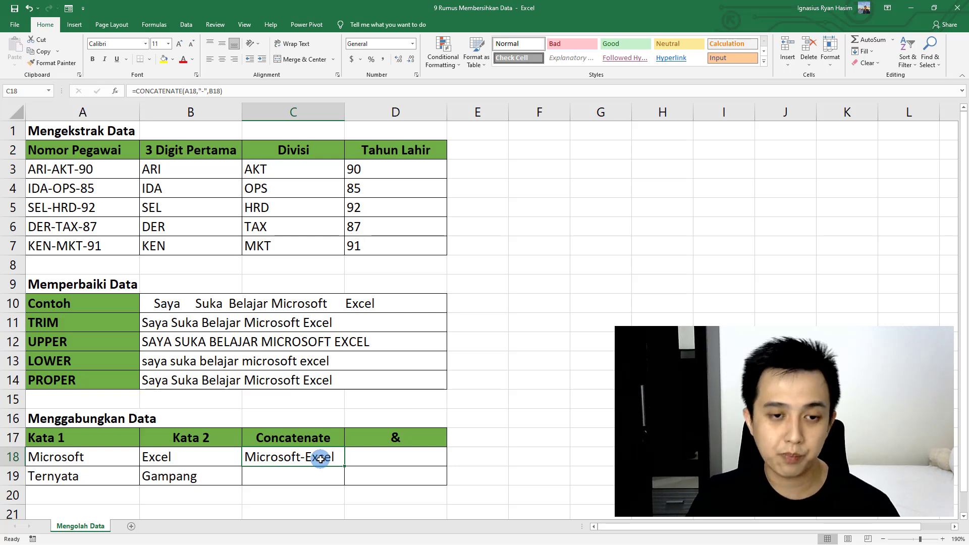
double_click(321, 459)
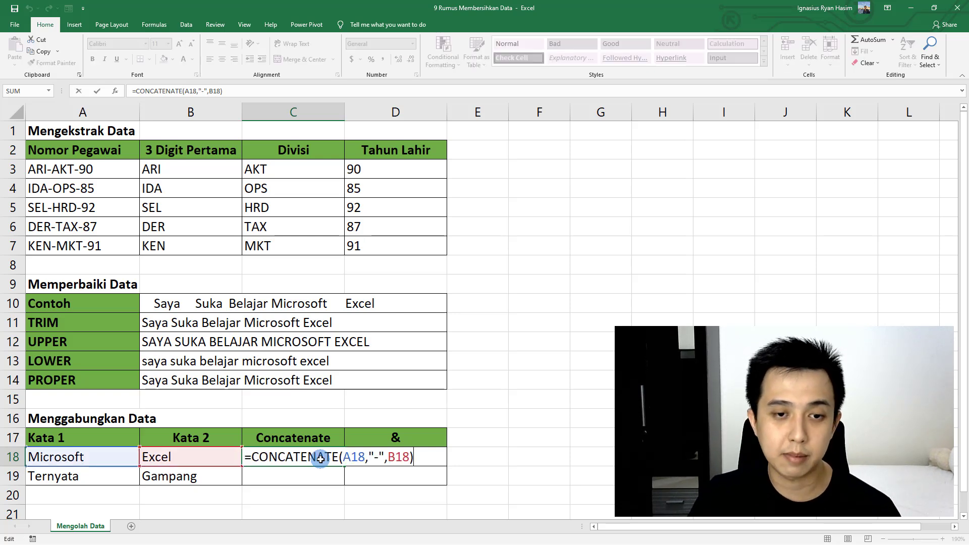
click(374, 457)
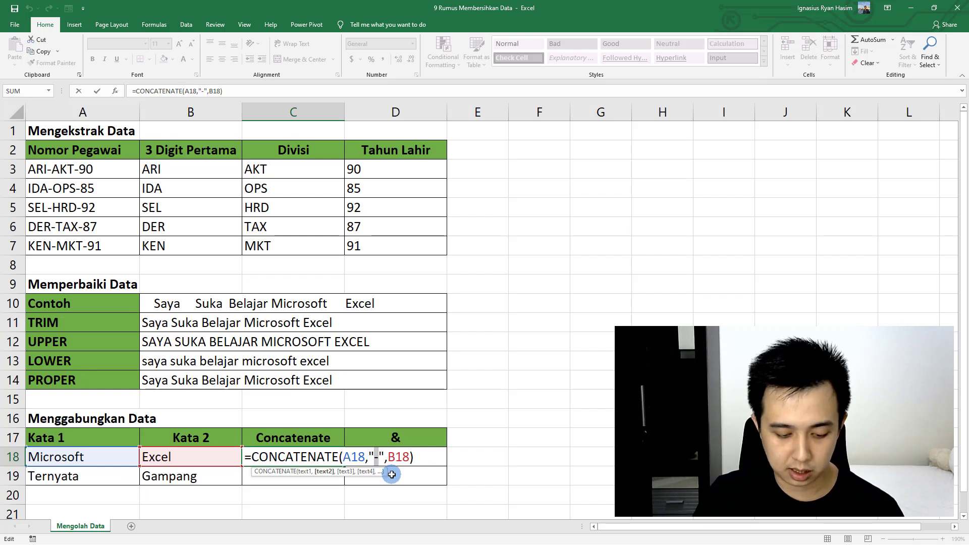
key(Delete)
text(&)
key(Return)
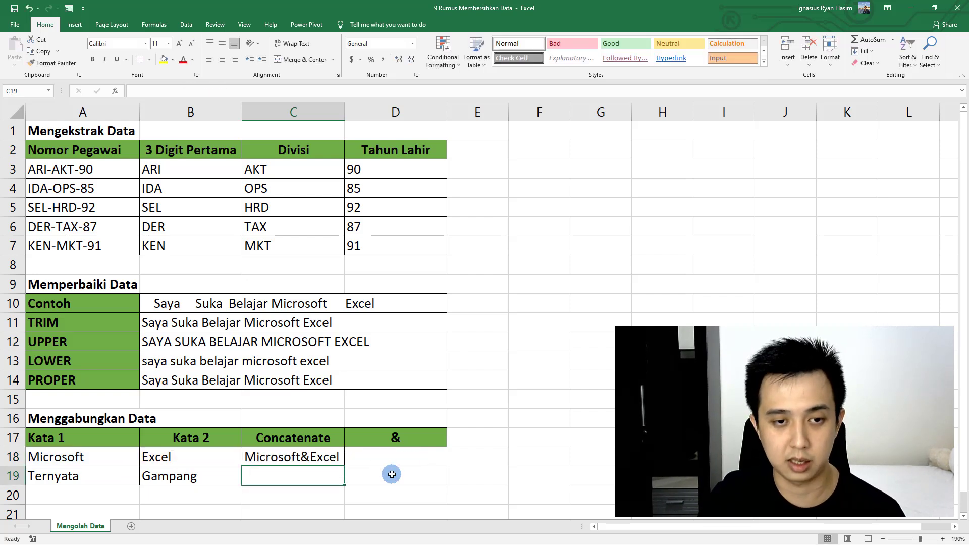
- Try a word as the separator by changing the C18 formula to =CONCATENATE(A18," bersama ",B18)
click(288, 458)
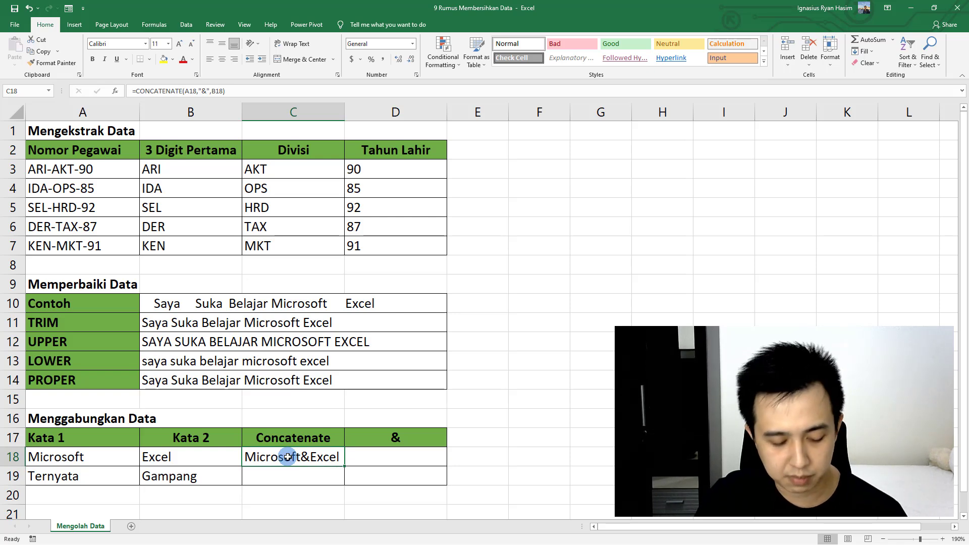
key(F2)
drag(375, 458, 383, 458)
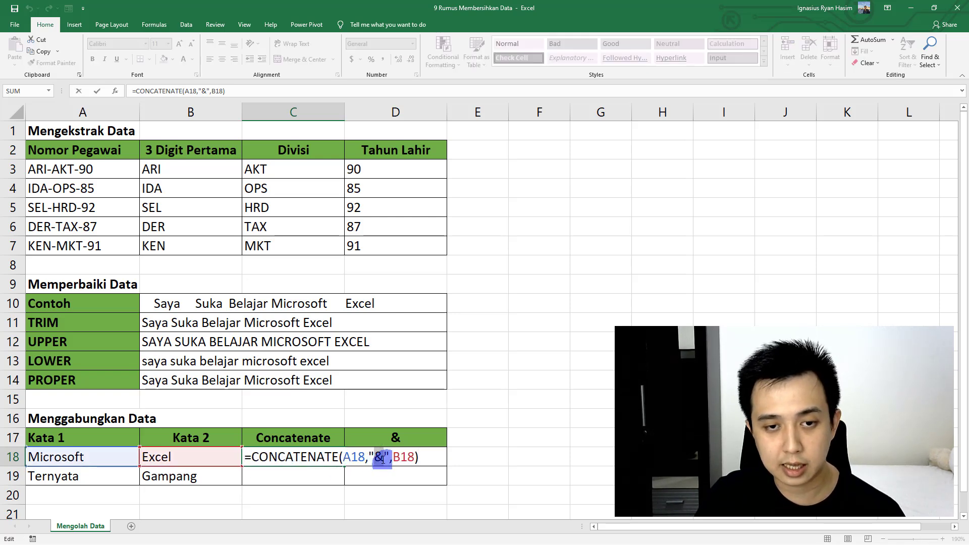
text(bersama)
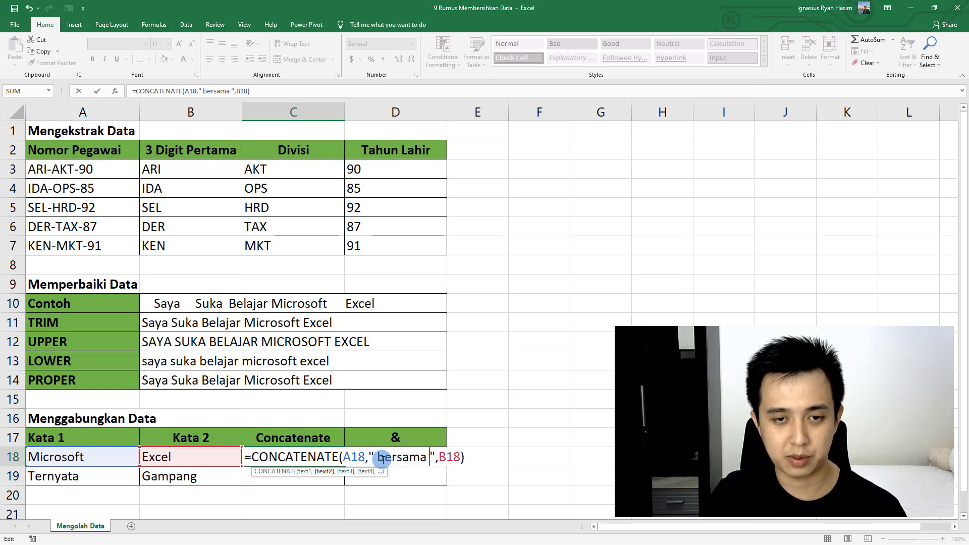
key(Return)
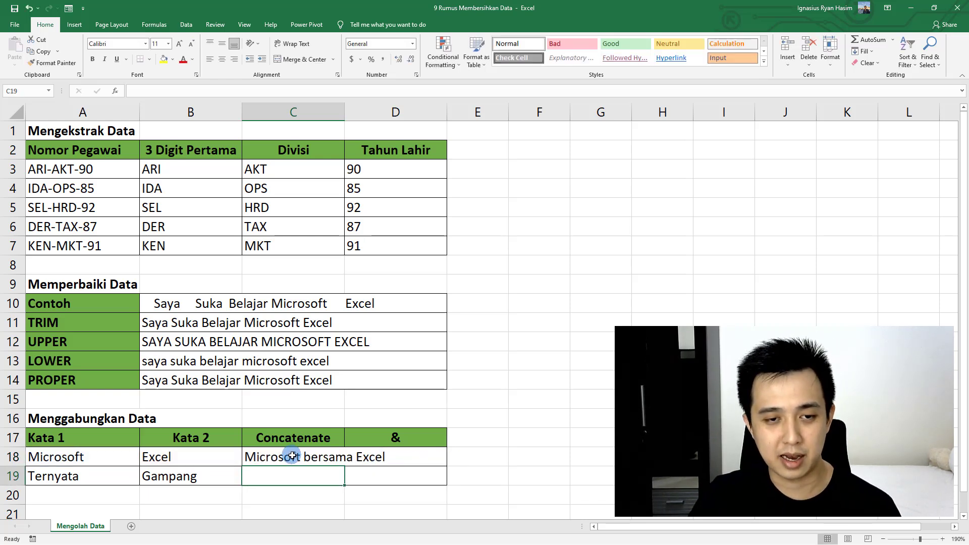
- Replace the word "bersama" in the C18 formula with a single space, giving =CONCATENATE(A18," ",B18)
click(318, 456)
double_click(365, 461)
drag(375, 457, 432, 457)
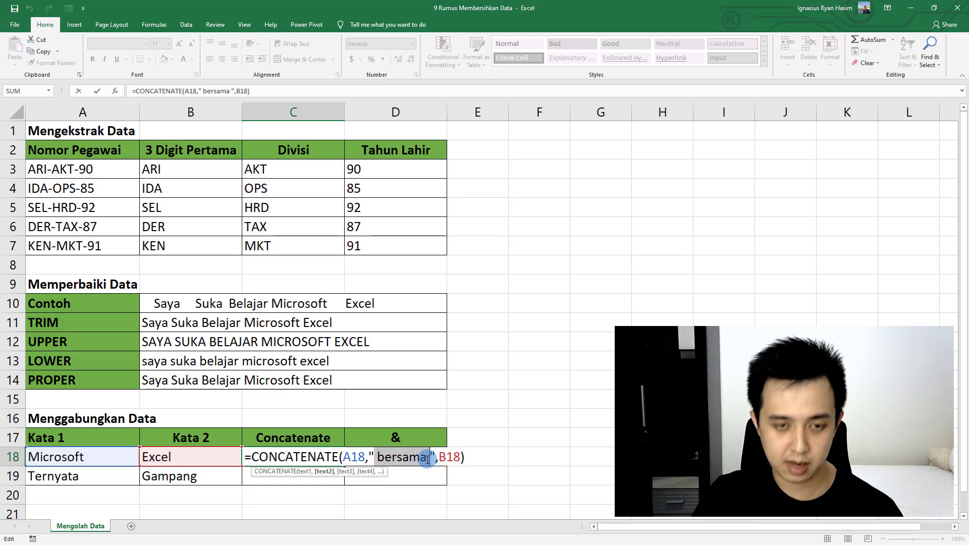
key(Return)
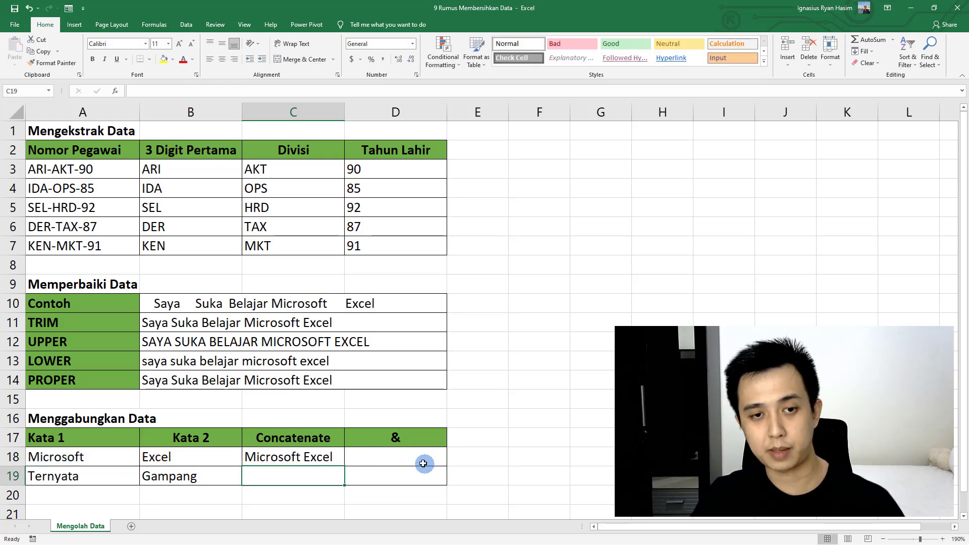
- Fill the CONCATENATE formula from C18 down to C19 and widen column C to fit the combined text
click(312, 460)
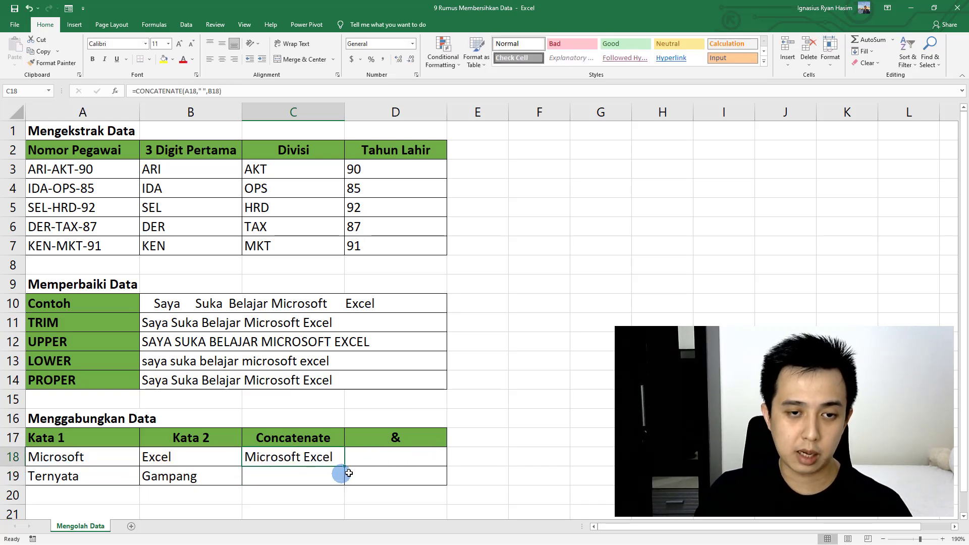
drag(341, 460, 343, 477)
key(ctrl+z)
click(372, 460)
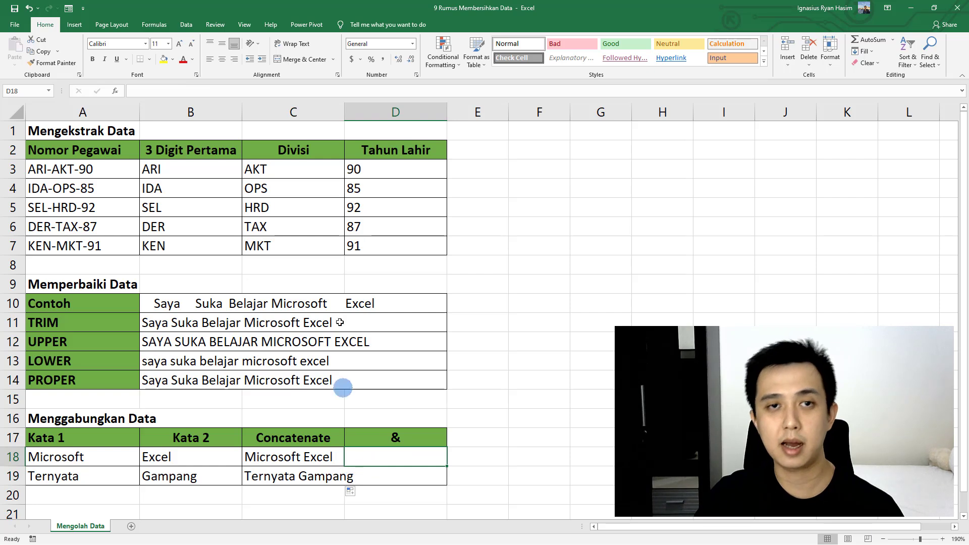
drag(345, 107, 356, 107)
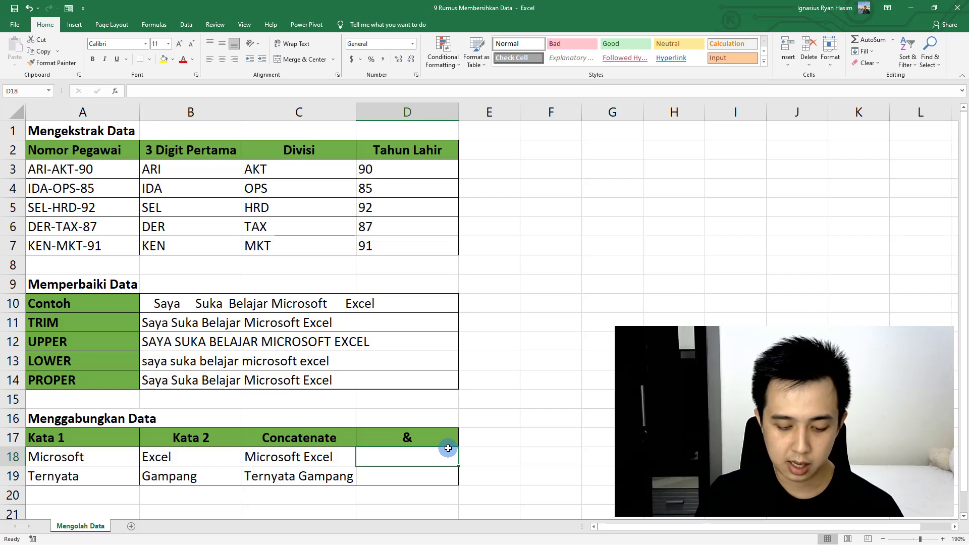
- Join the two words of row 18 with the & operator by entering =A18&B18 in D18
text(=)
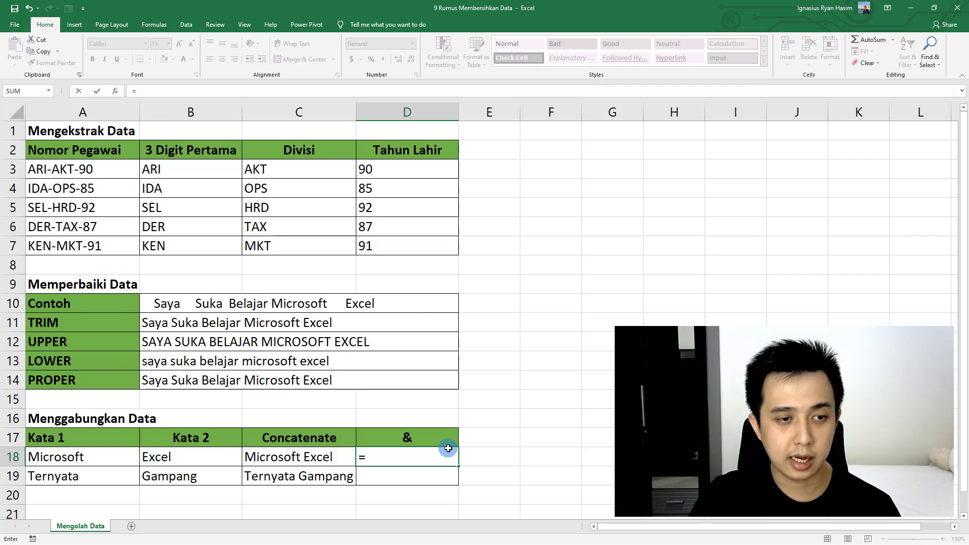
click(70, 458)
text(&)
click(156, 460)
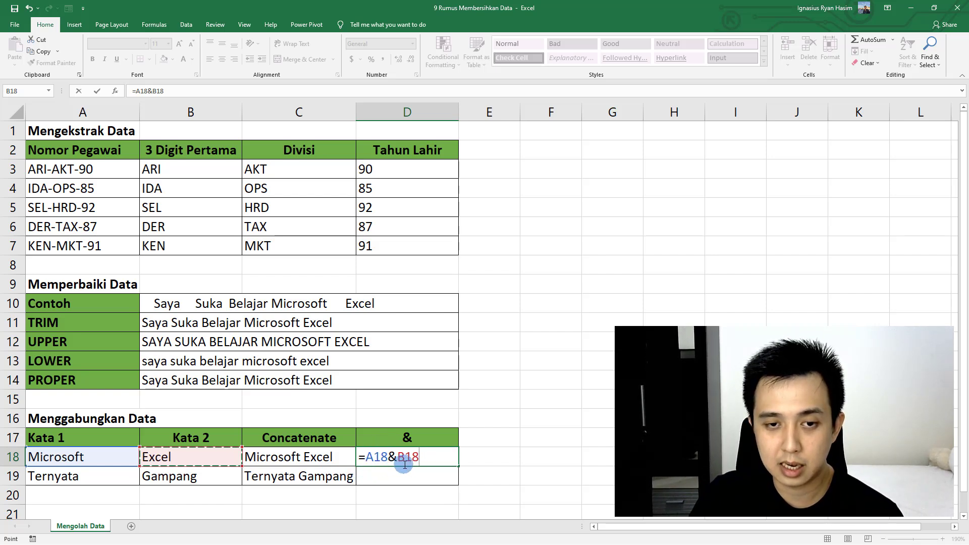
key(Return)
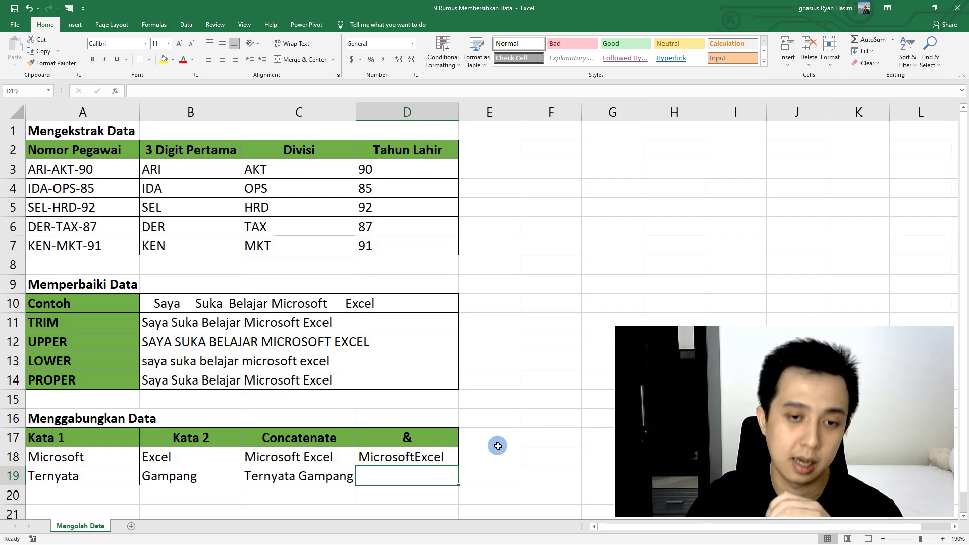
- Add a space between the joined words in D18 by changing the formula to =A18&" "&B18
click(424, 457)
key(F2)
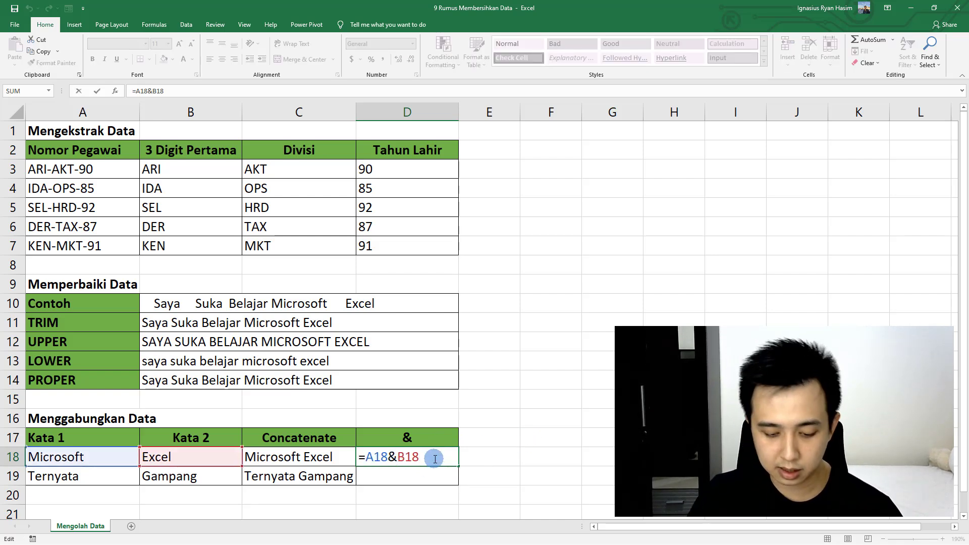
text(" ")
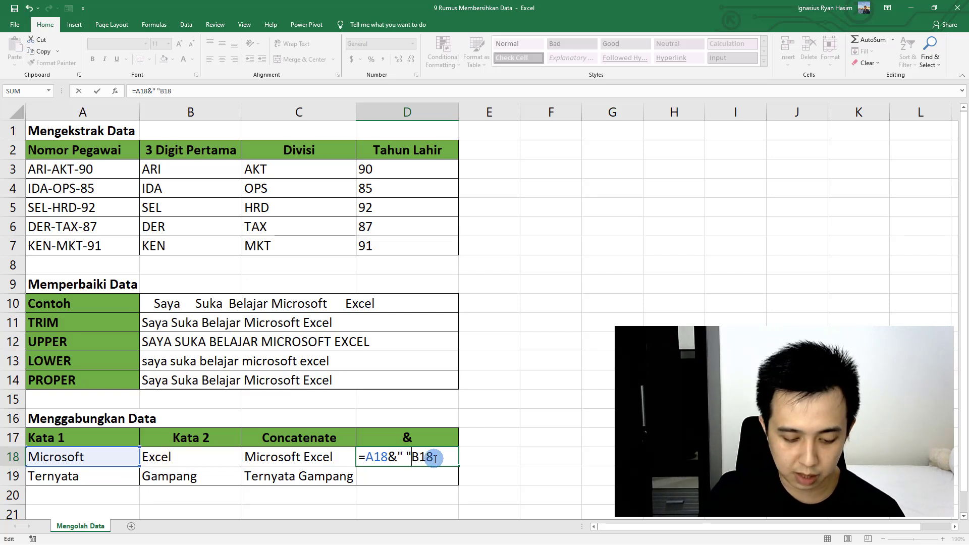
text(&)
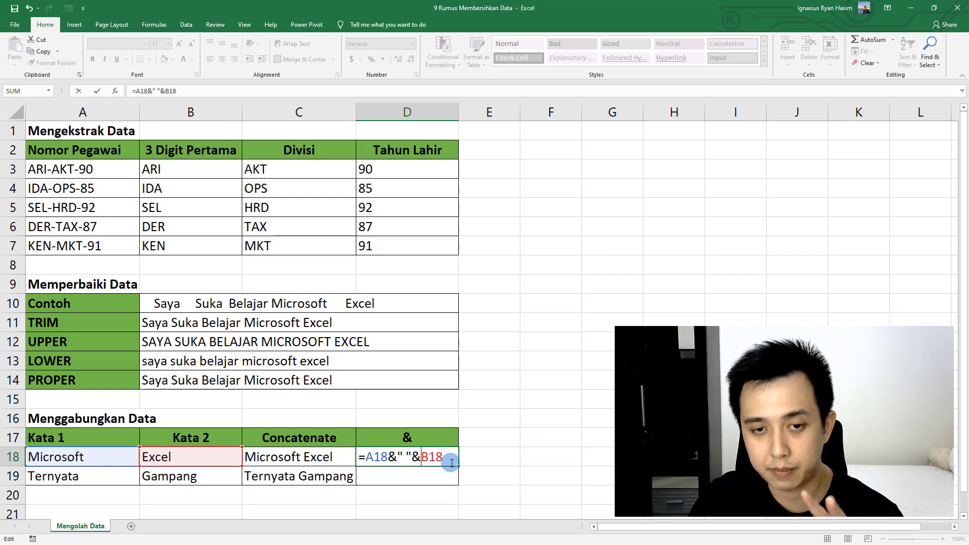
key(ctrl+Return)
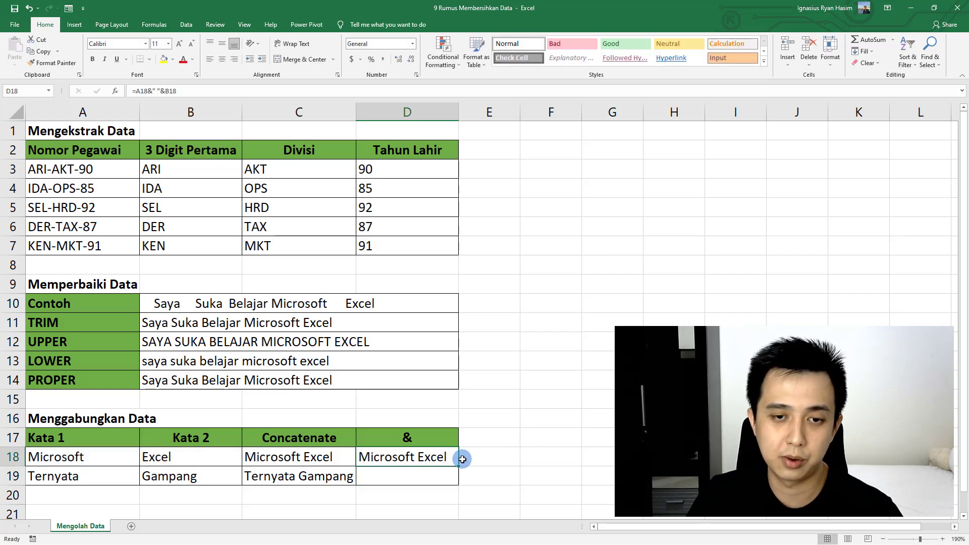
- Fill the & formula from D18 down to D19 and widen column D to fit the combined text
drag(459, 466, 457, 477)
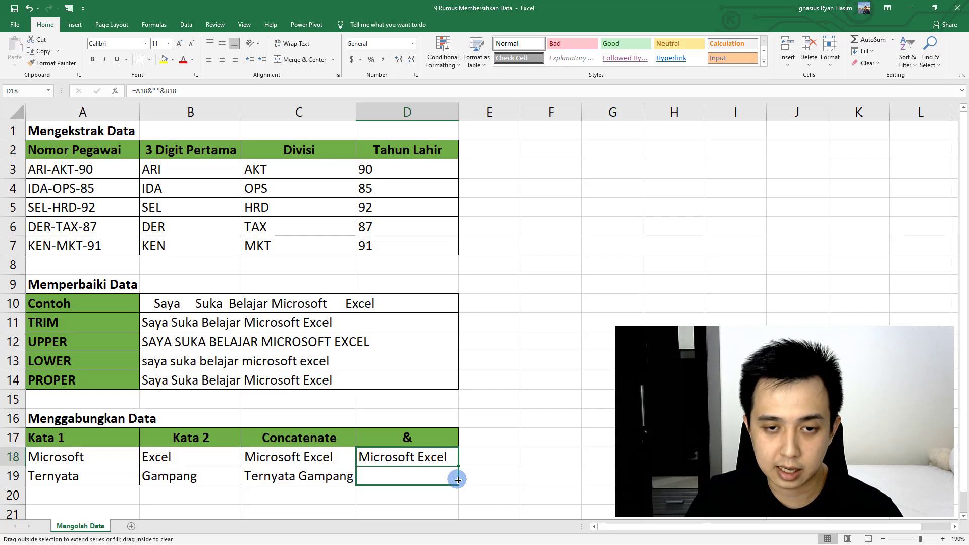
click(491, 424)
drag(458, 112, 473, 122)
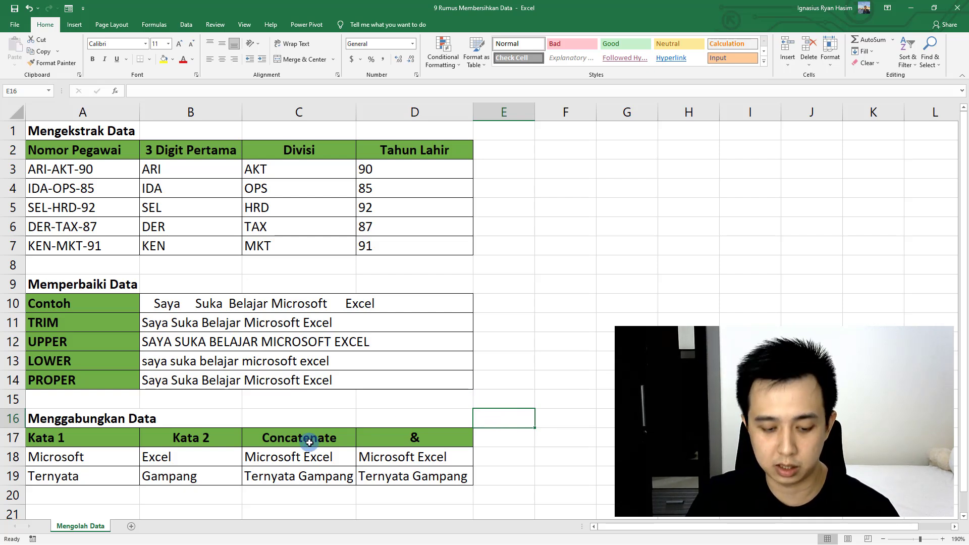
click(405, 459)
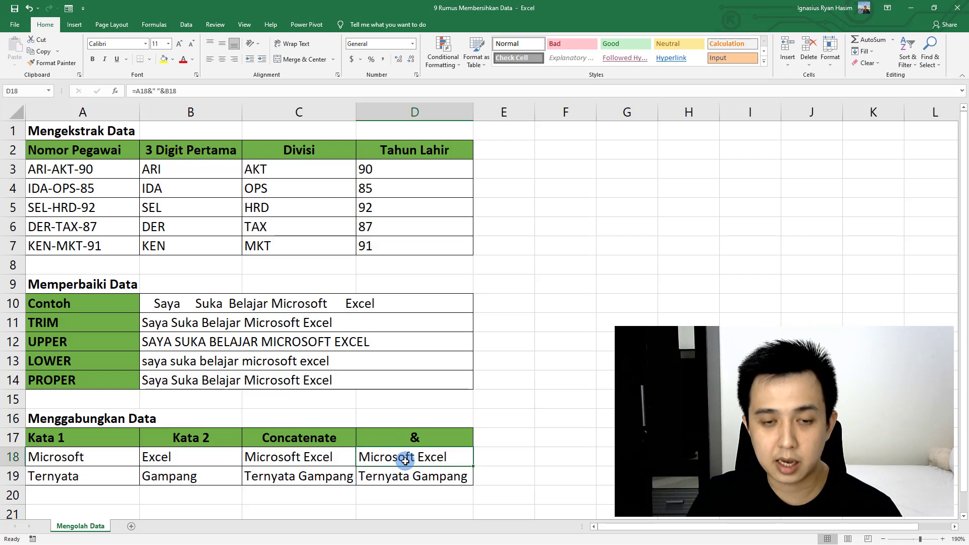